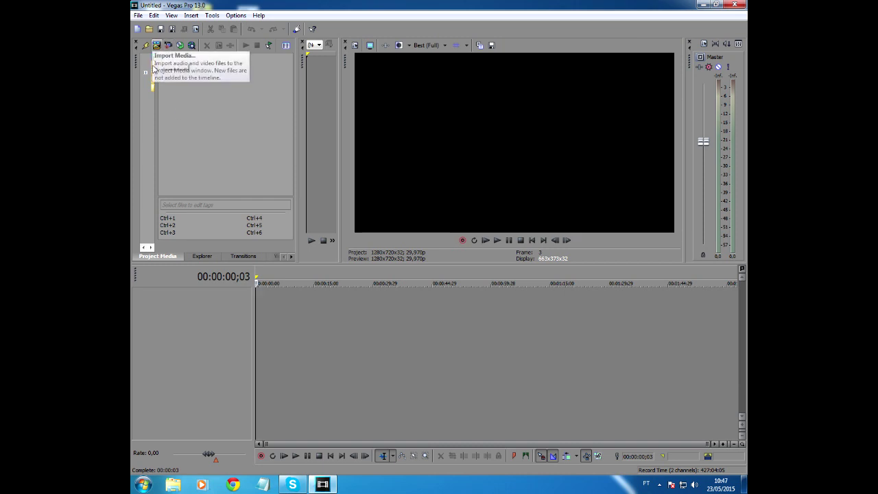
Step: Import Test Footage.3gp, place it on the timeline, and match project settings to the clip
key("ctrl+i")
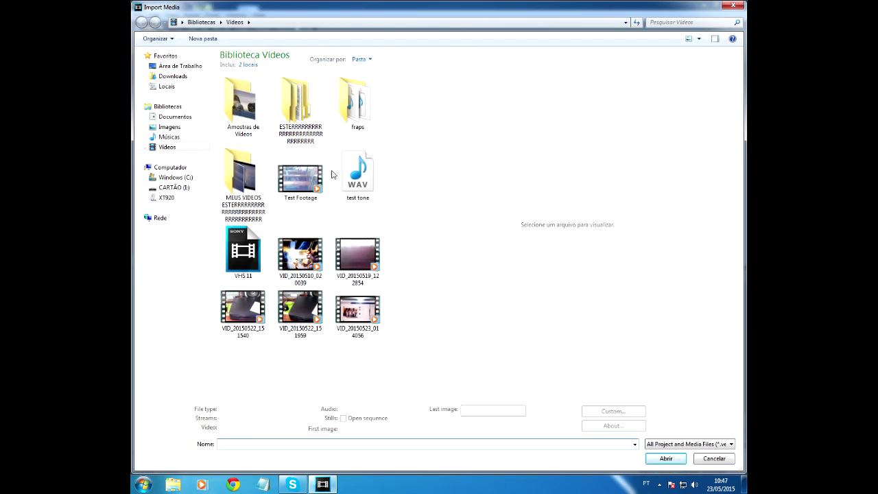
double_click(301, 179)
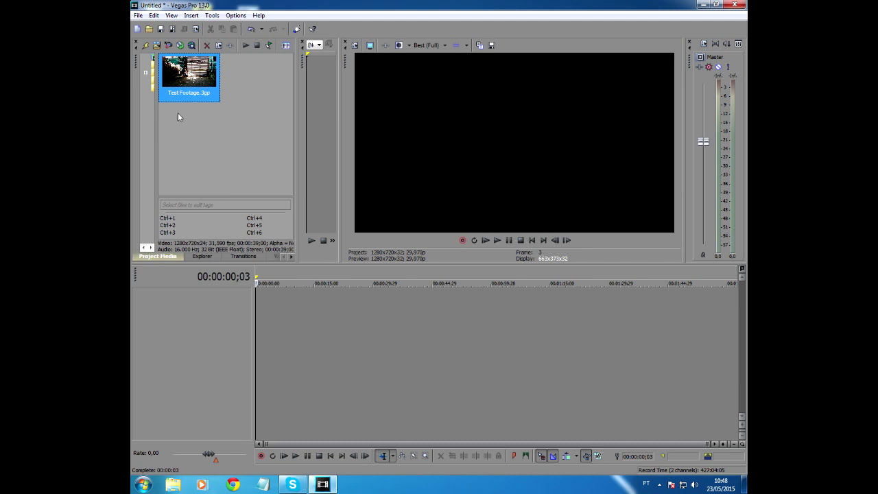
left_click_drag(178, 82, 238, 297)
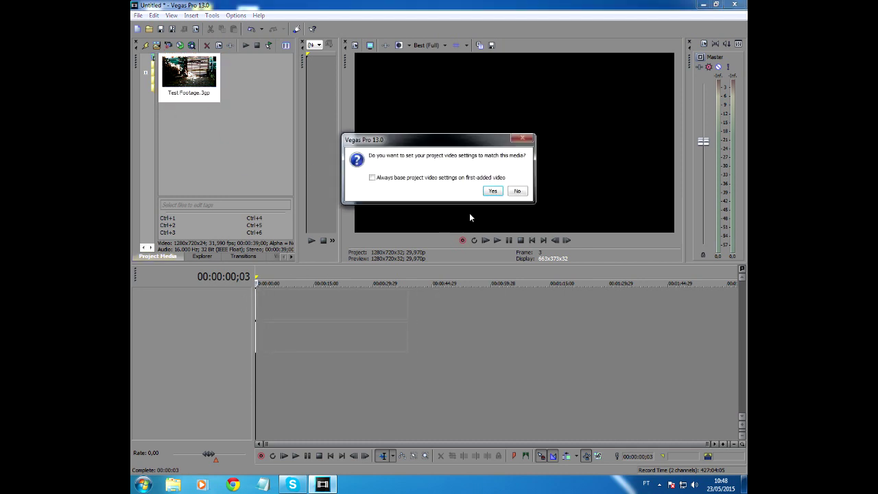
left_click(493, 191)
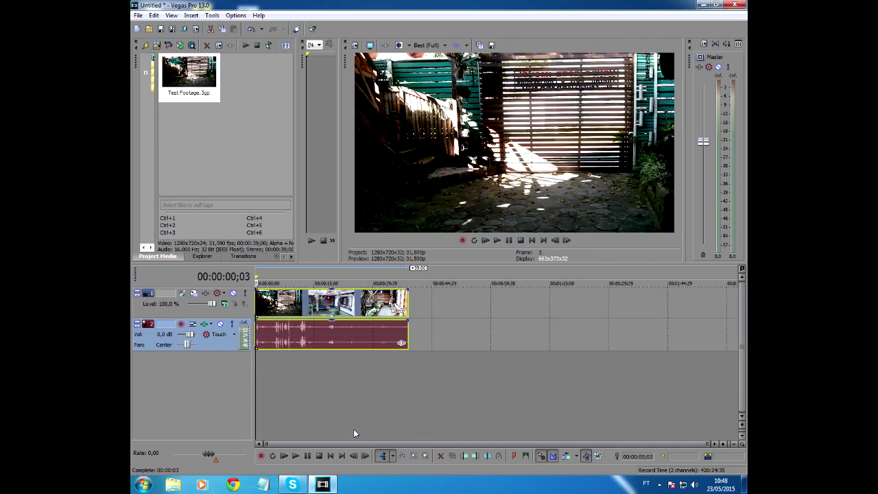
Step: Play and pause the footage, then open the video event's options at 00:00:09;24
left_click(486, 240)
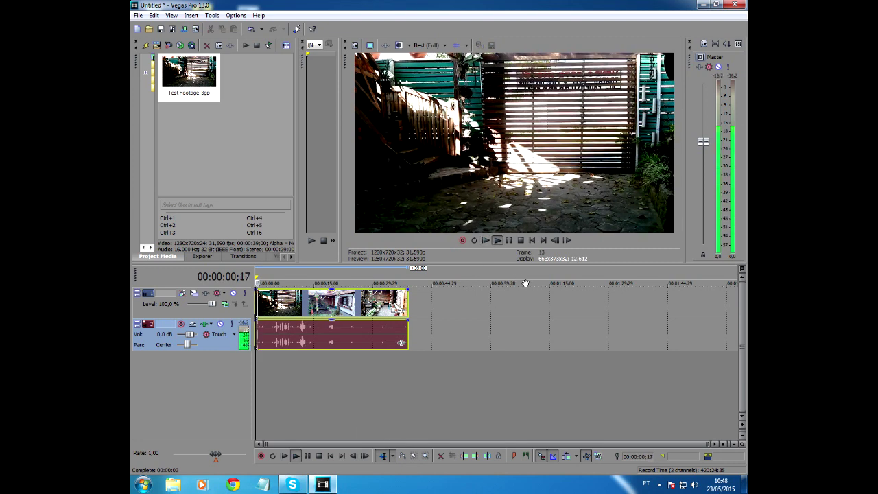
key("Return")
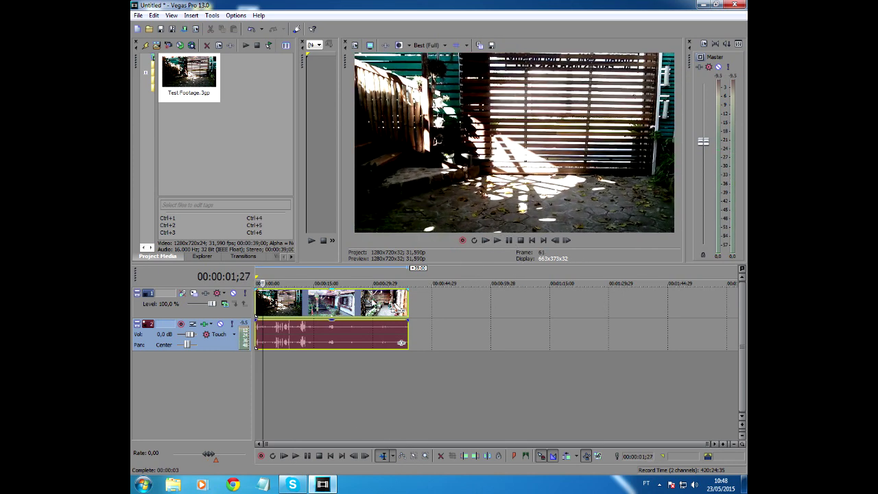
right_click(372, 303)
left_click(293, 304)
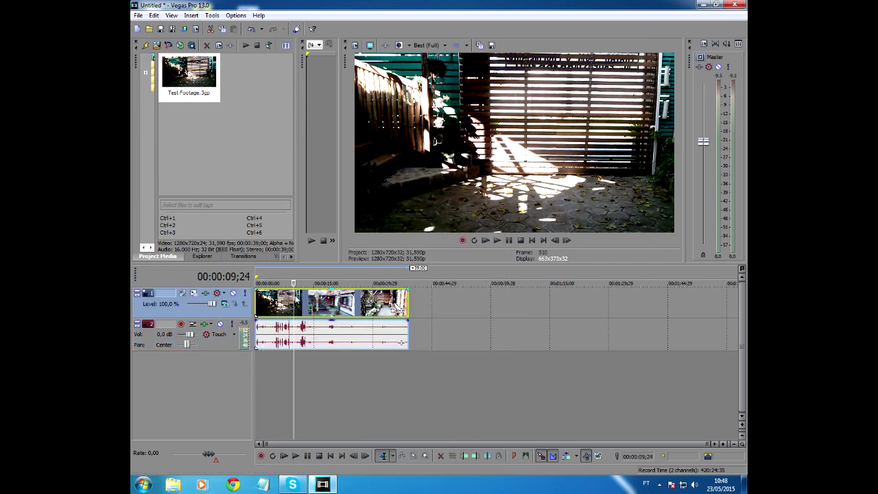
right_click(298, 303)
left_click(365, 467)
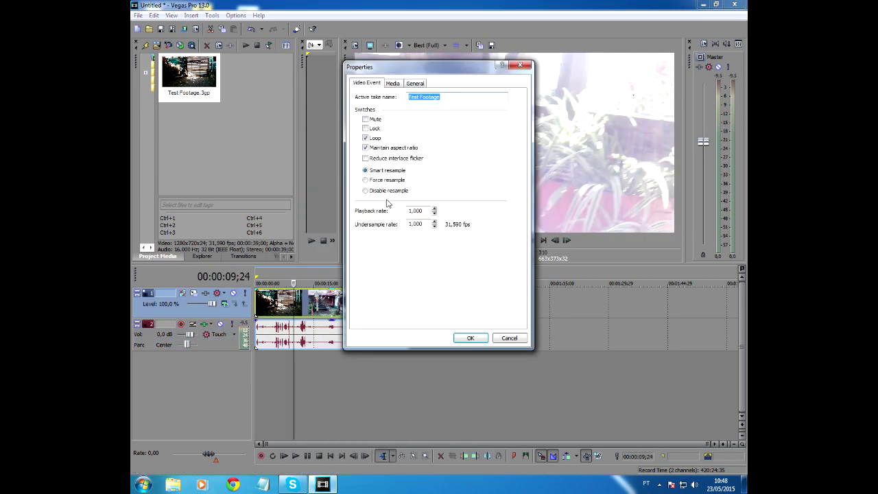
left_click(471, 338)
left_click(484, 240)
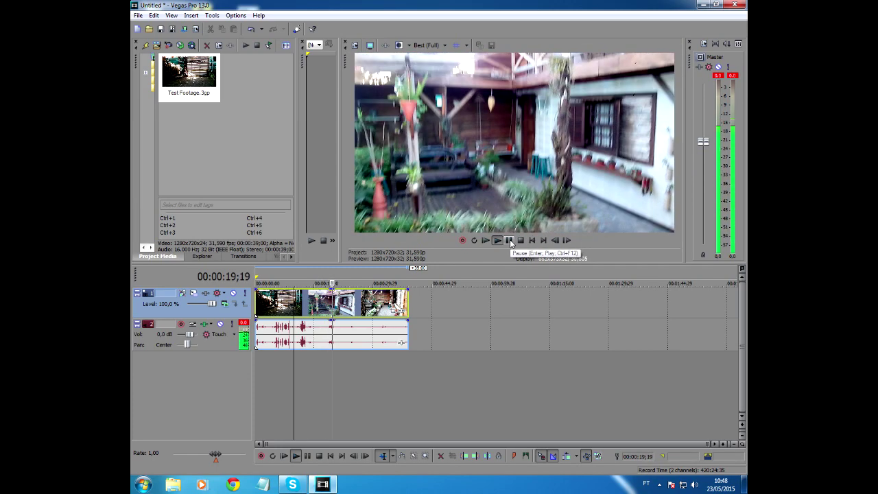
left_click(522, 240)
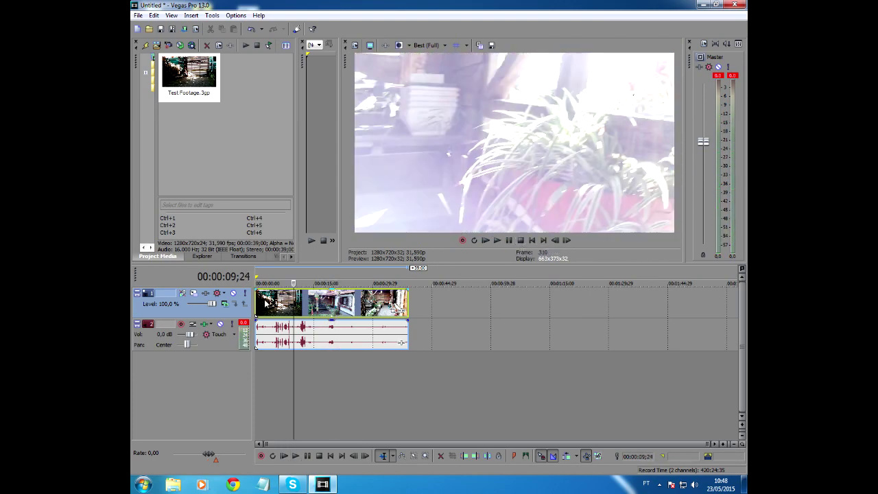
Step: Move the Test Footage video and audio events onto new lower tracks and delete the empty audio track
left_click_drag(267, 302, 269, 372)
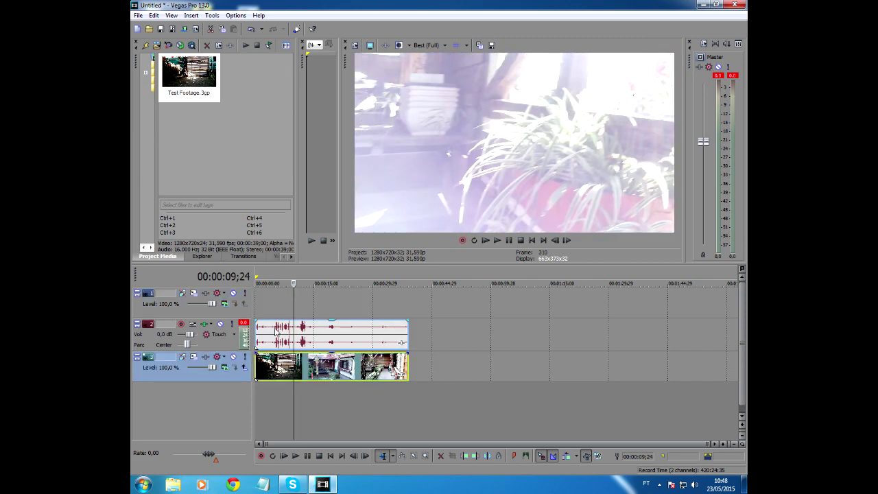
left_click_drag(276, 332, 266, 405)
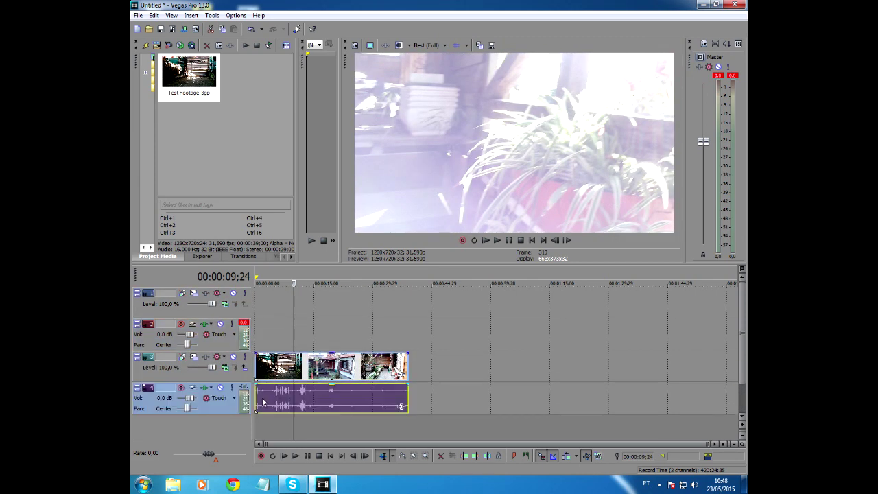
right_click(226, 345)
left_click(263, 175)
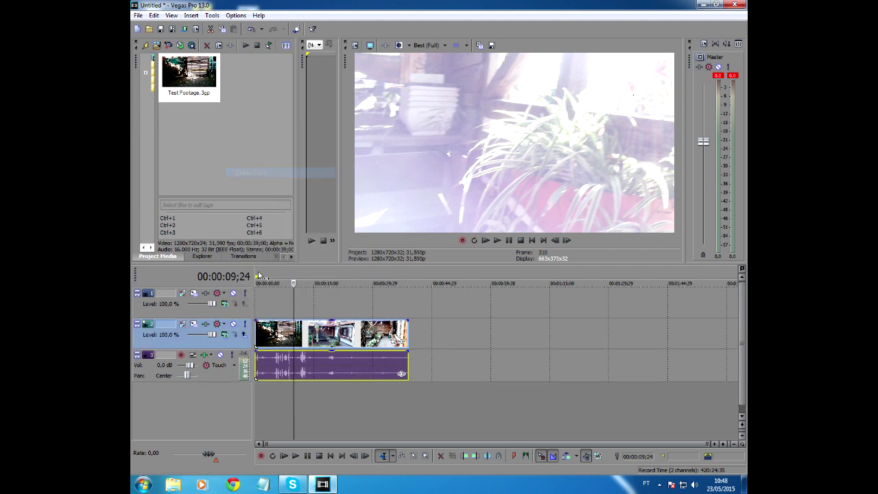
left_click(292, 257)
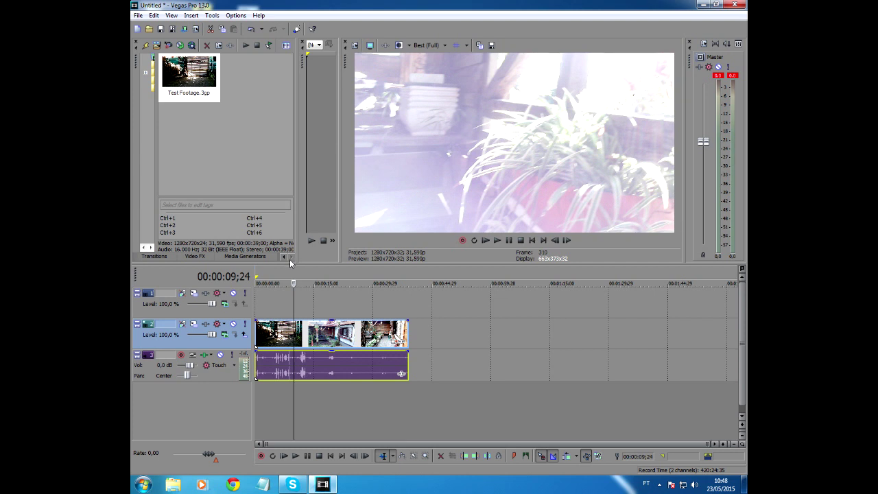
Step: Add a green Solid Color event above the footage and stretch it to the footage's length
left_click(227, 257)
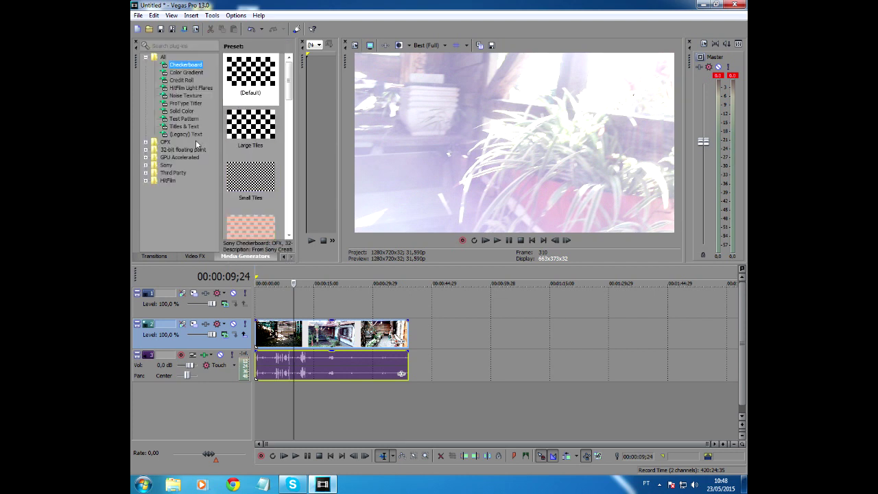
left_click(183, 111)
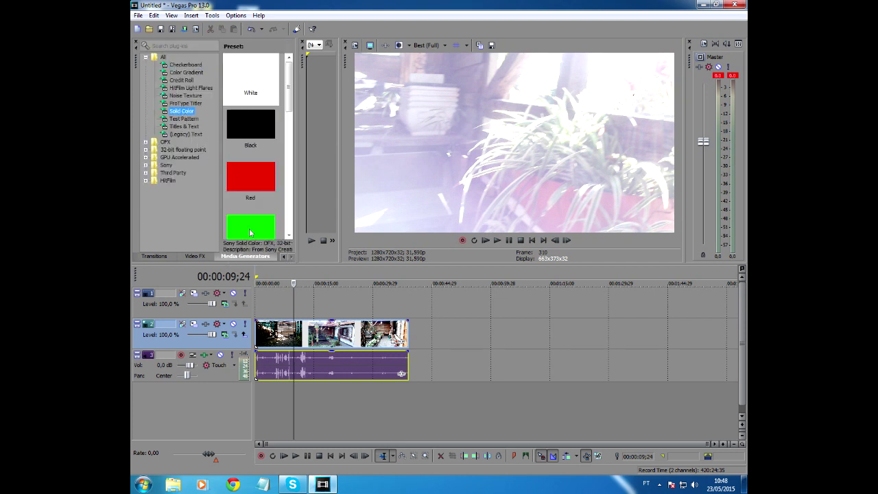
scroll(280, 100, "down", 2)
left_click_drag(251, 127, 257, 306)
left_click(486, 101)
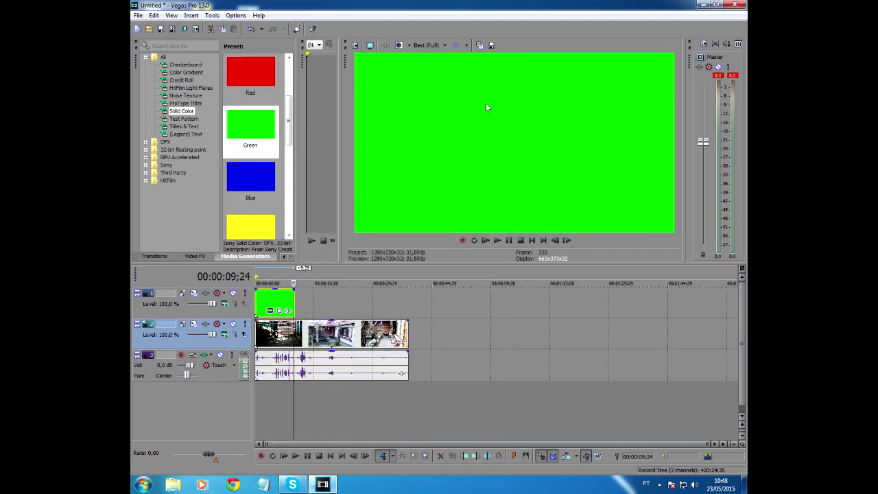
left_click_drag(293, 302, 405, 310)
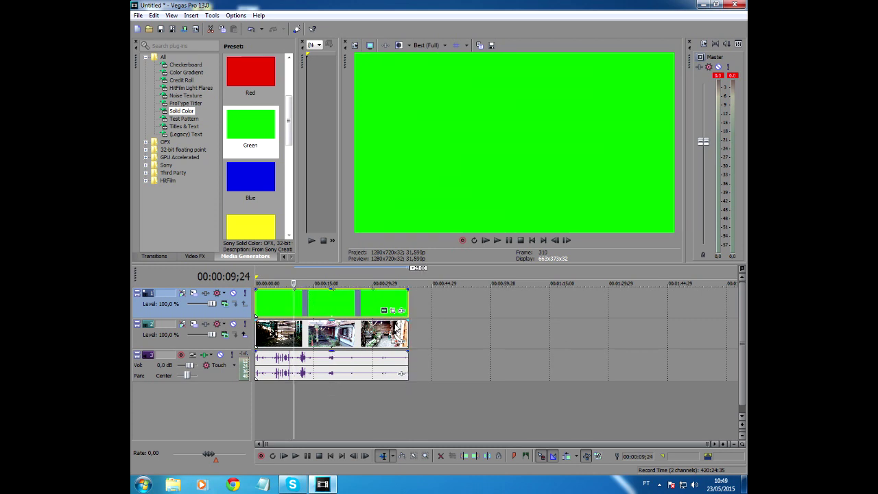
Step: Delete the green solid colour and put the Blue Solid Color preset on the top track instead
left_click(401, 310)
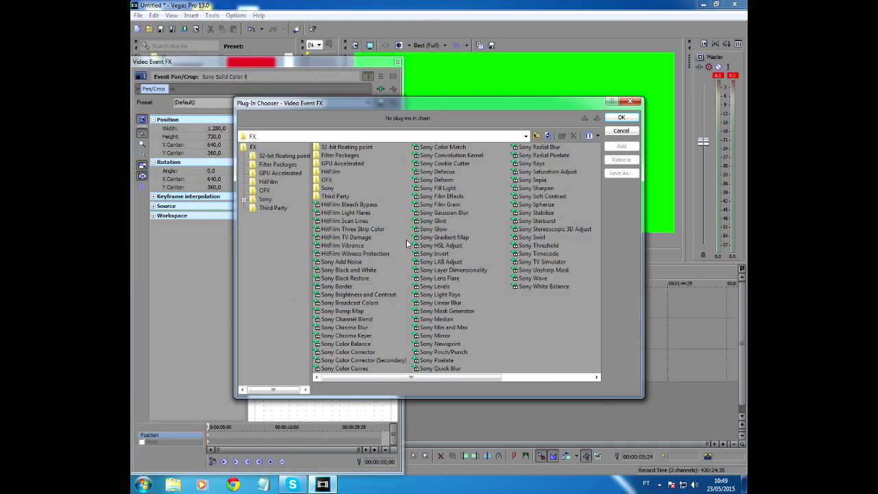
left_click(621, 131)
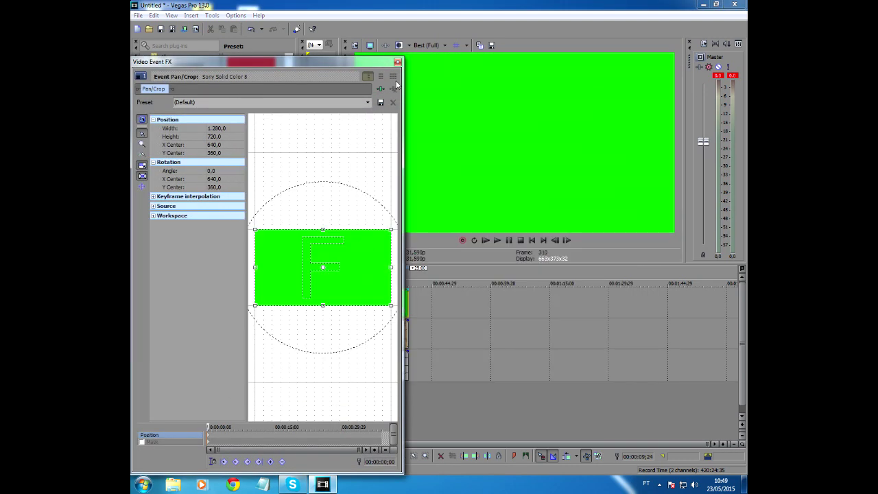
left_click(396, 63)
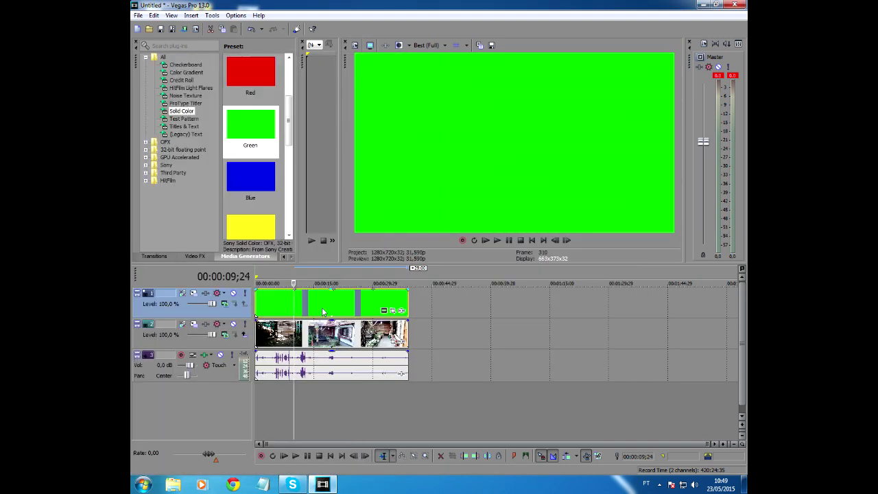
key("Delete")
left_click_drag(245, 192, 257, 302)
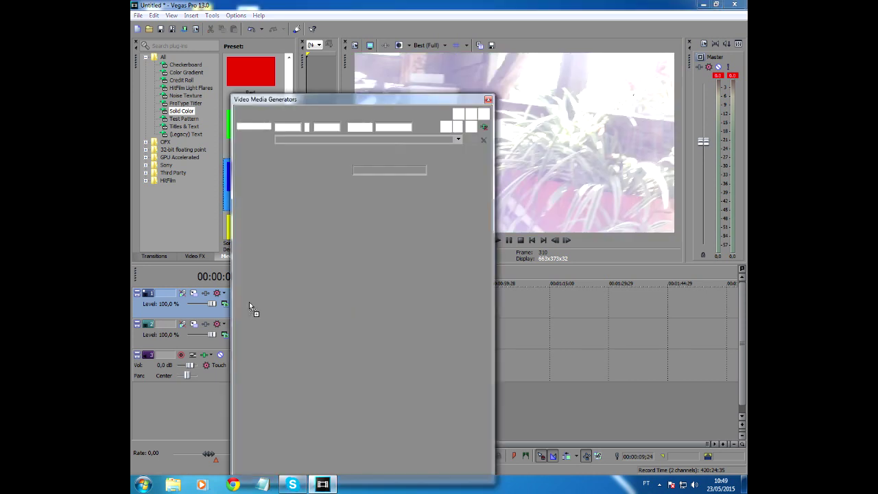
Step: Stretch the blue solid colour to the footage's length and add Sony Chroma Keyer to it
left_click(487, 100)
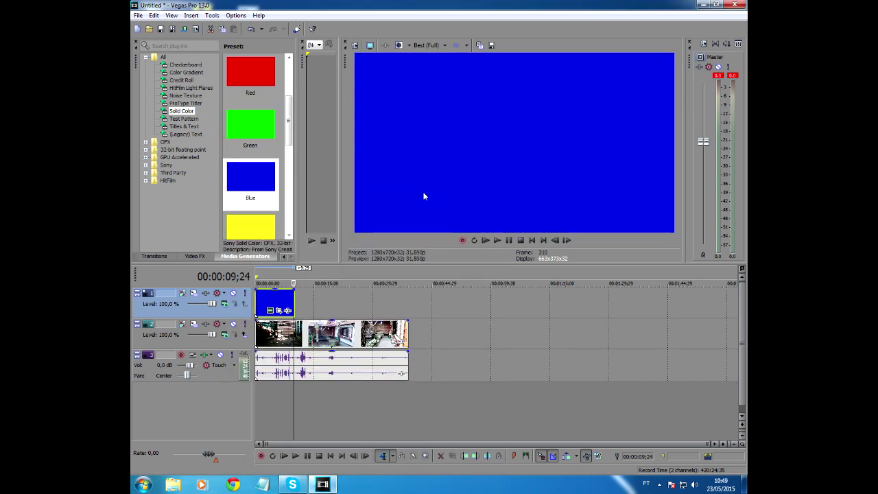
left_click_drag(294, 310, 408, 312)
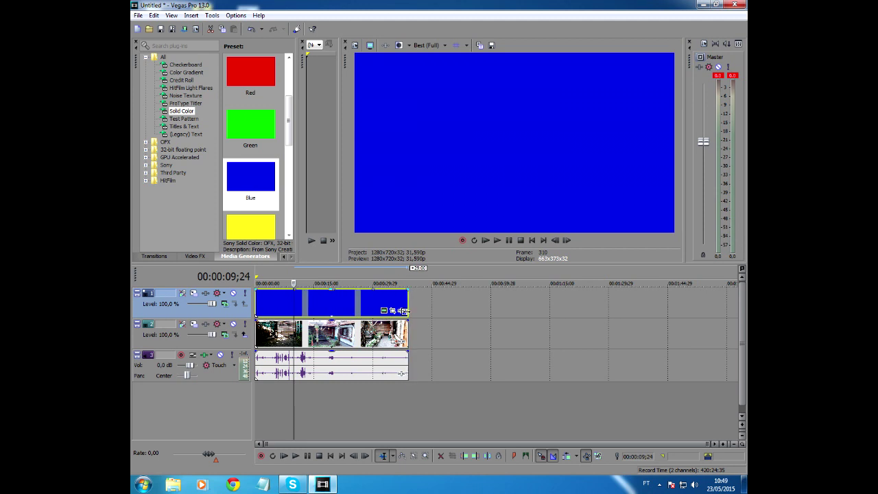
left_click(384, 312)
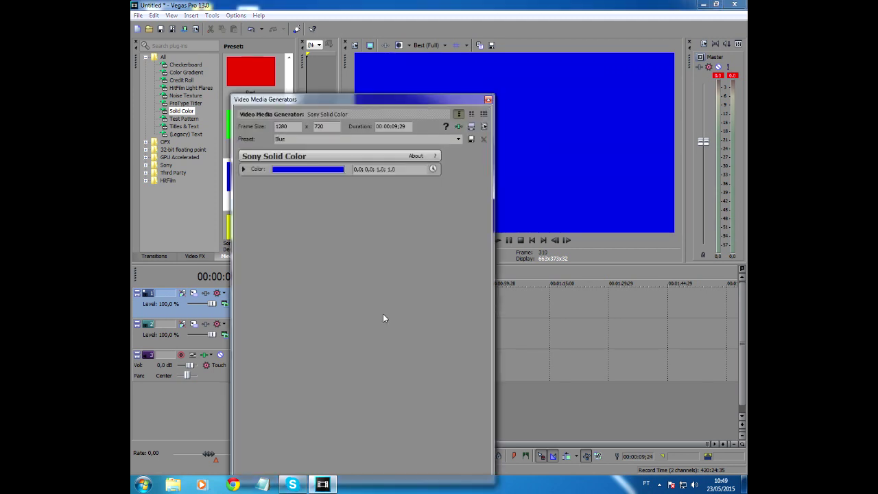
left_click(488, 100)
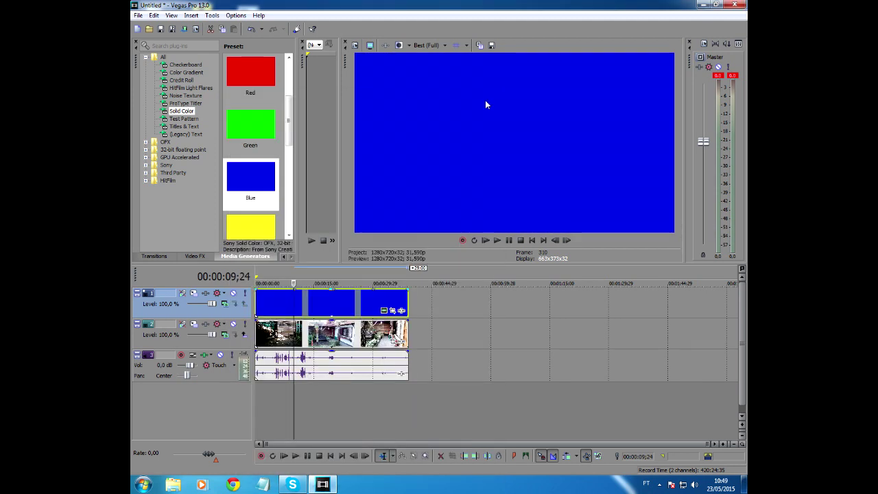
left_click(402, 311)
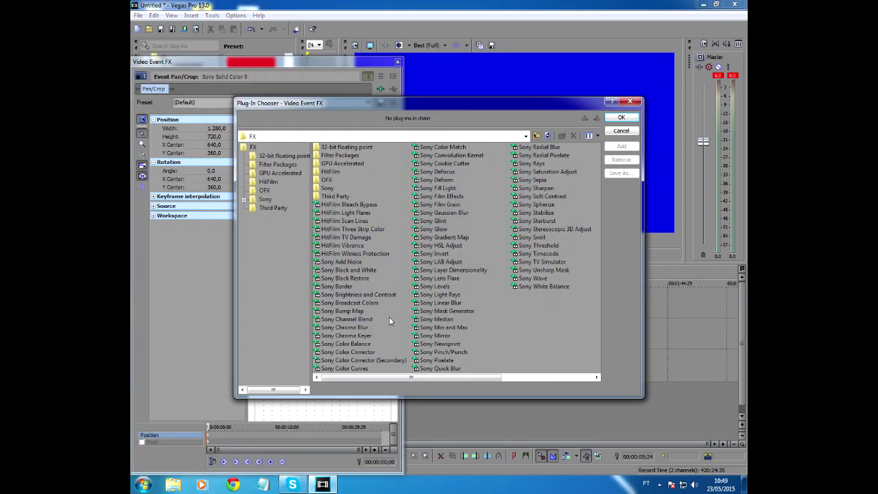
left_click(358, 337)
left_click(620, 148)
left_click(613, 118)
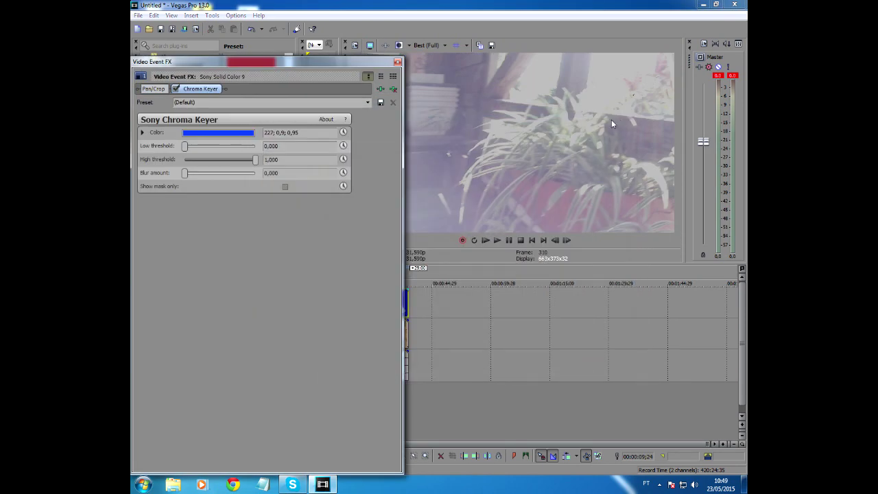
Step: Apply the Pure Blue Screen chroma key preset and play the project to preview the result
left_click(226, 134)
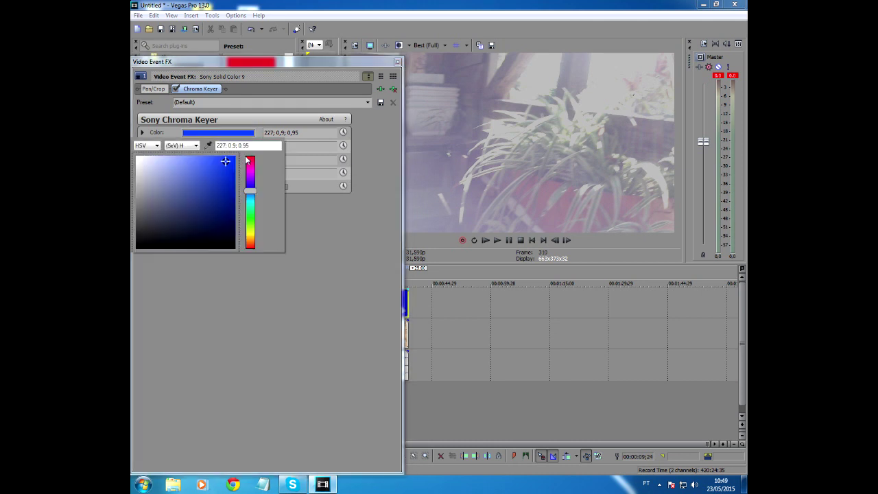
left_click(372, 101)
left_click(368, 102)
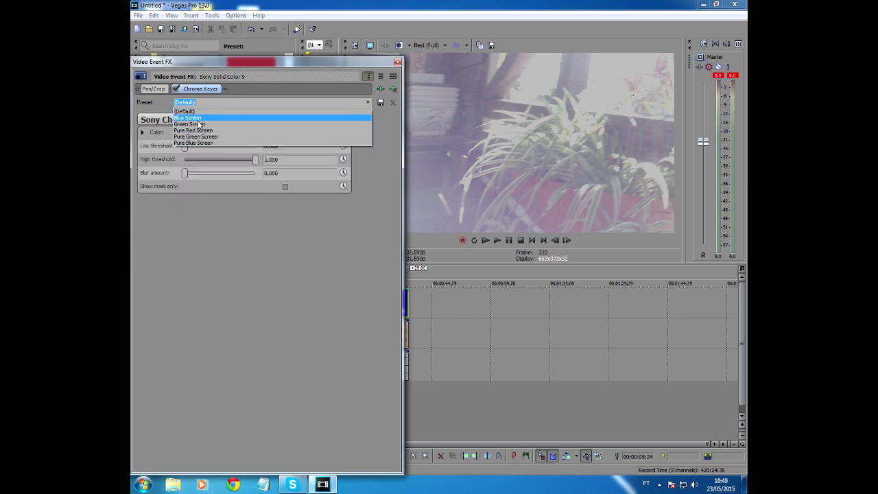
left_click(185, 143)
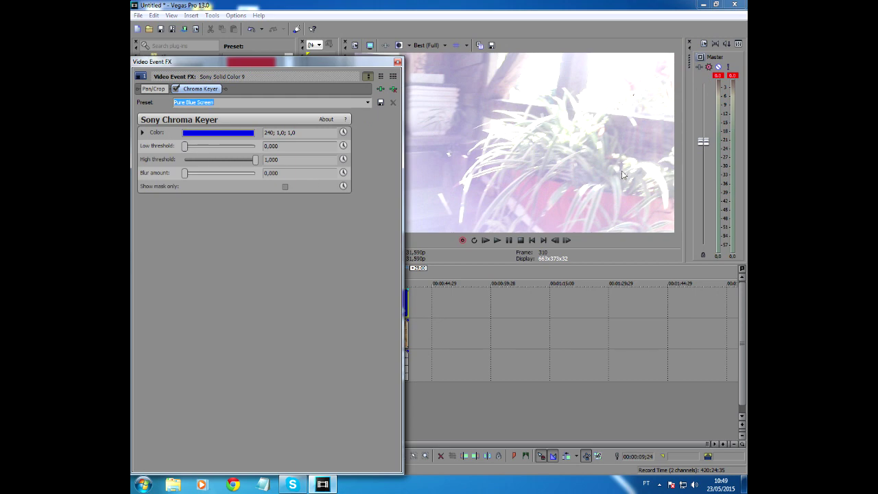
left_click(397, 63)
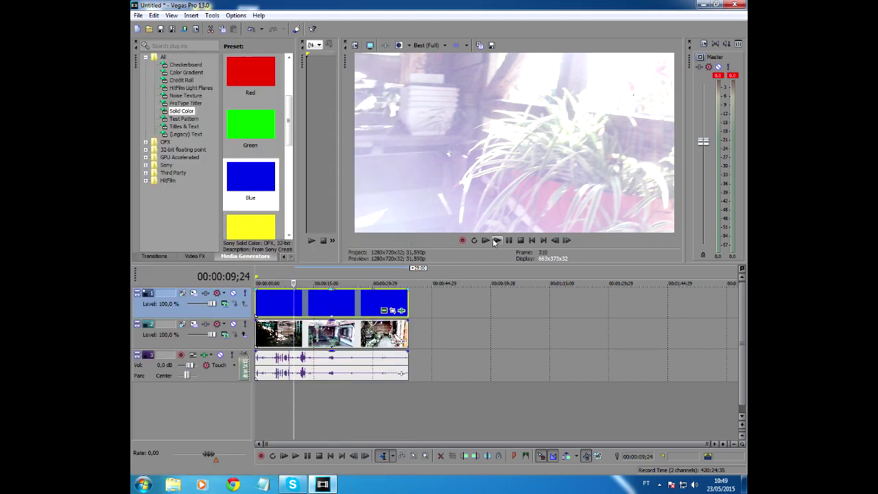
left_click(485, 240)
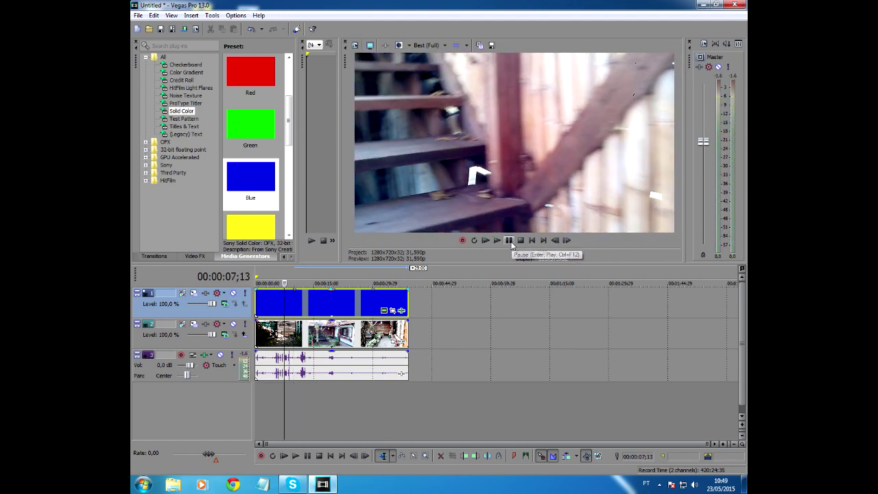
Step: Add Sony Add Noise to the blue layer and move it ahead of the Chroma Keyer
left_click(401, 310)
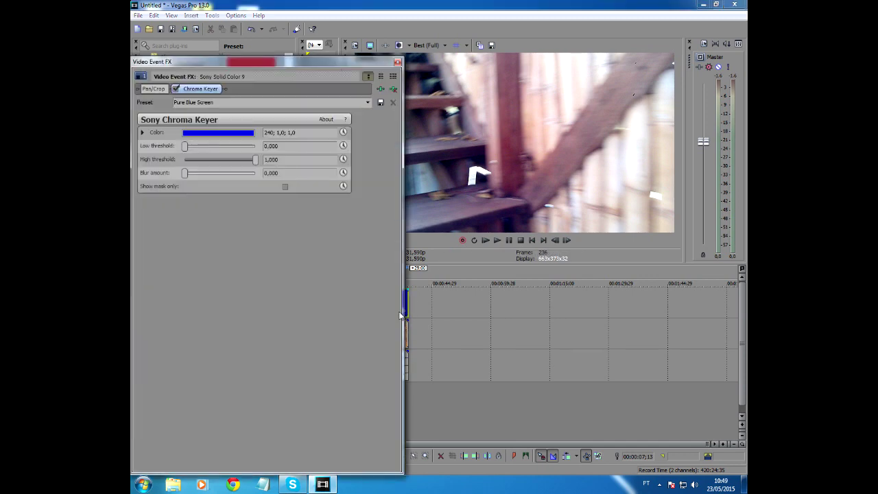
left_click(378, 89)
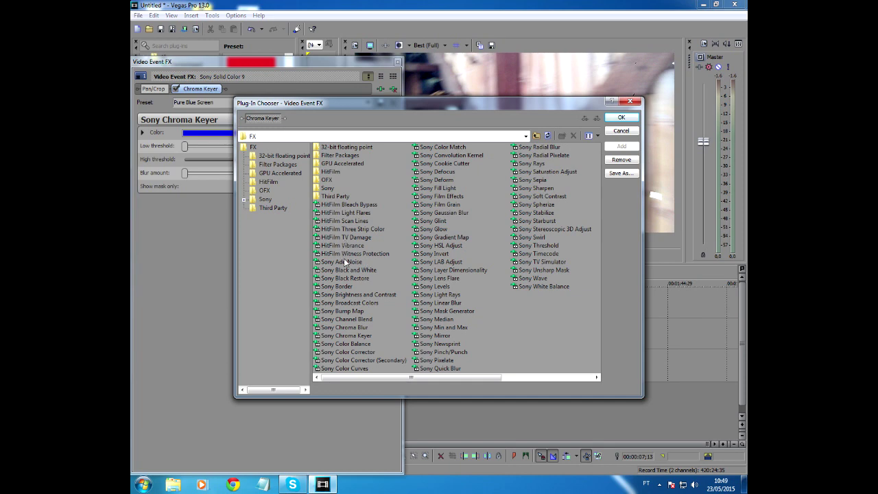
left_click(346, 262)
left_click(610, 146)
left_click(619, 117)
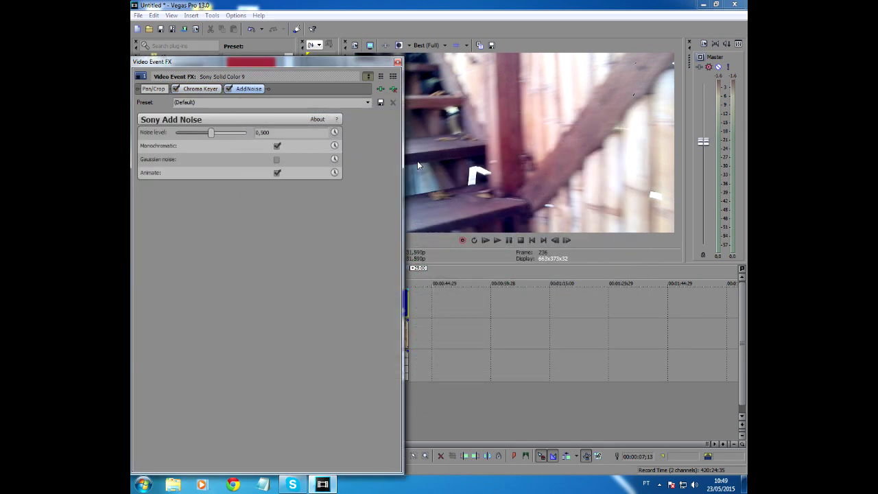
left_click_drag(177, 91, 186, 94)
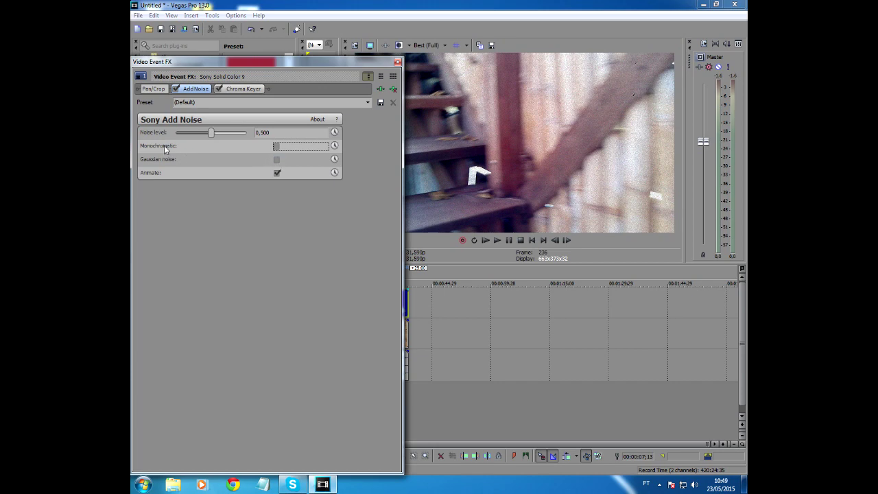
Step: Switch Add Noise to Gaussian noise and set its noise level to 0,320 while previewing
left_click(277, 160)
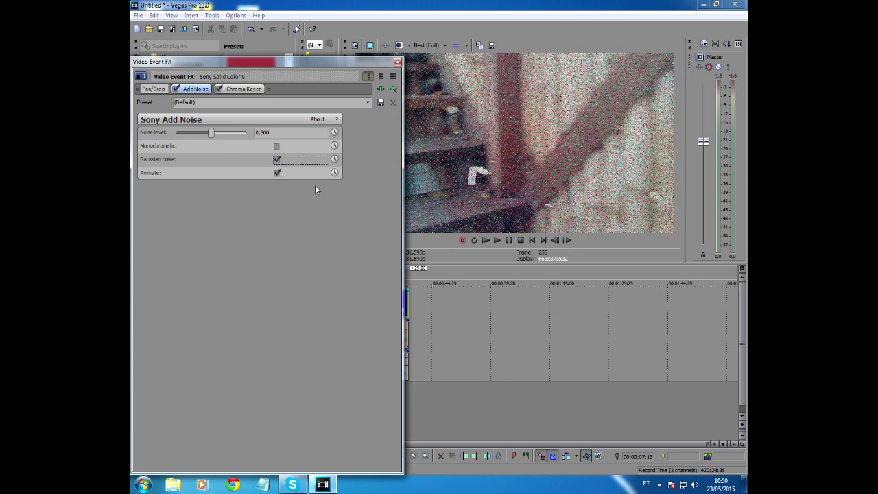
left_click(497, 240)
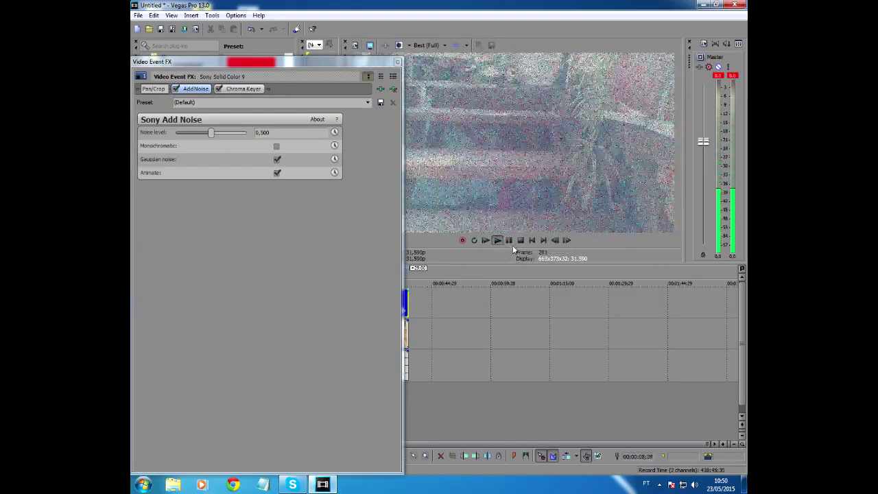
left_click_drag(211, 132, 199, 142)
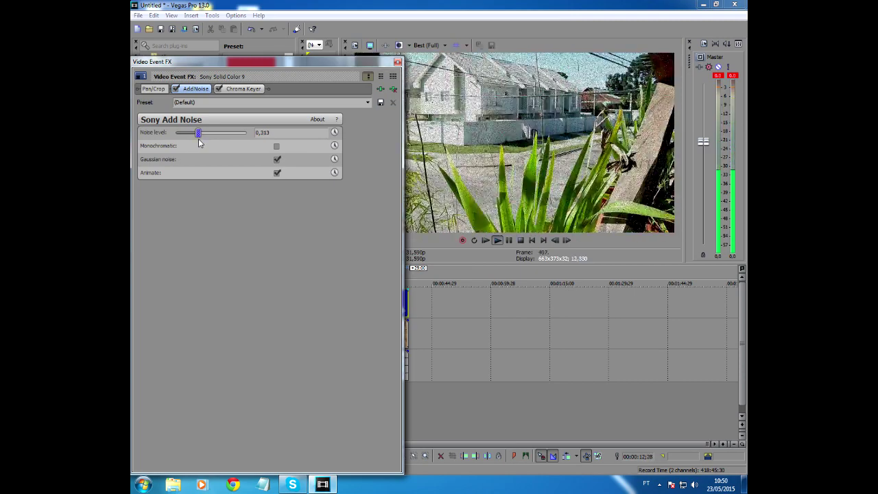
left_click_drag(198, 142, 199, 142)
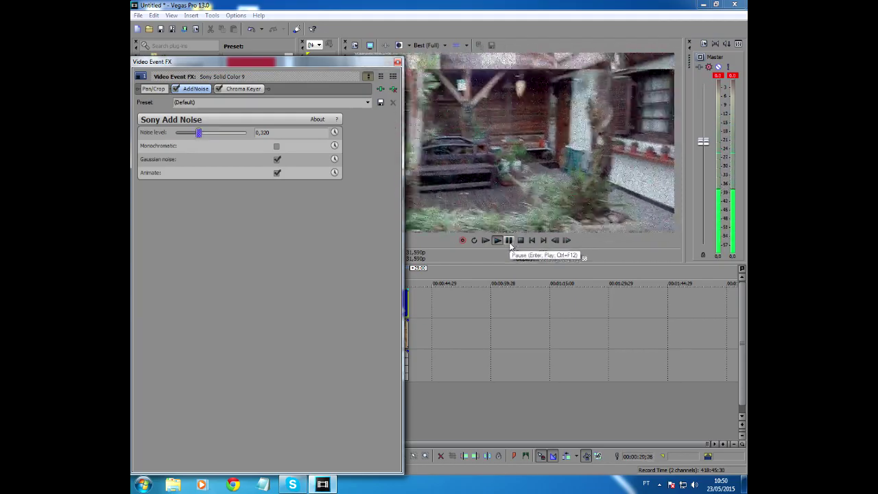
right_click(509, 243)
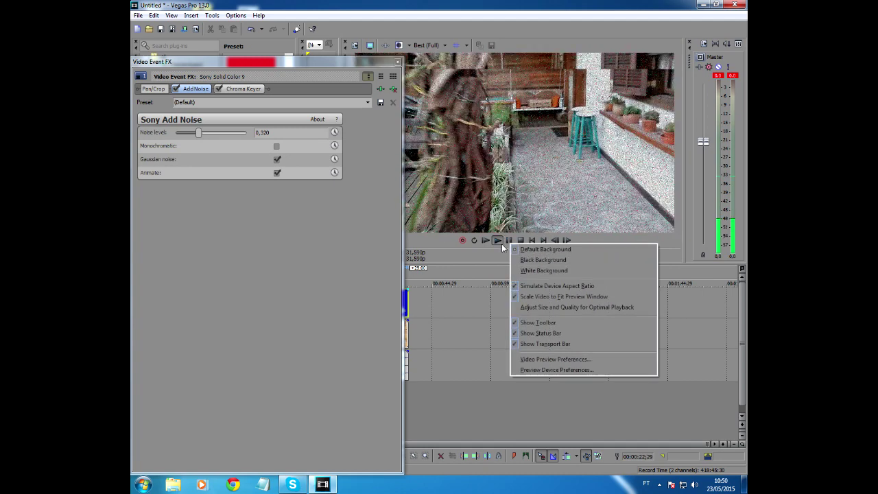
left_click(505, 239)
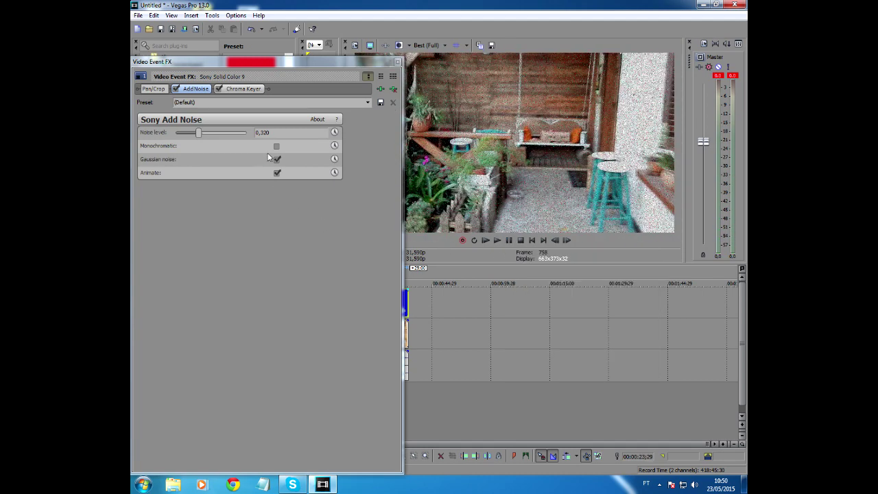
Step: Add Sony Median with vertical range 0,034 and circular area processing, placed before Chroma Keyer
left_click(380, 91)
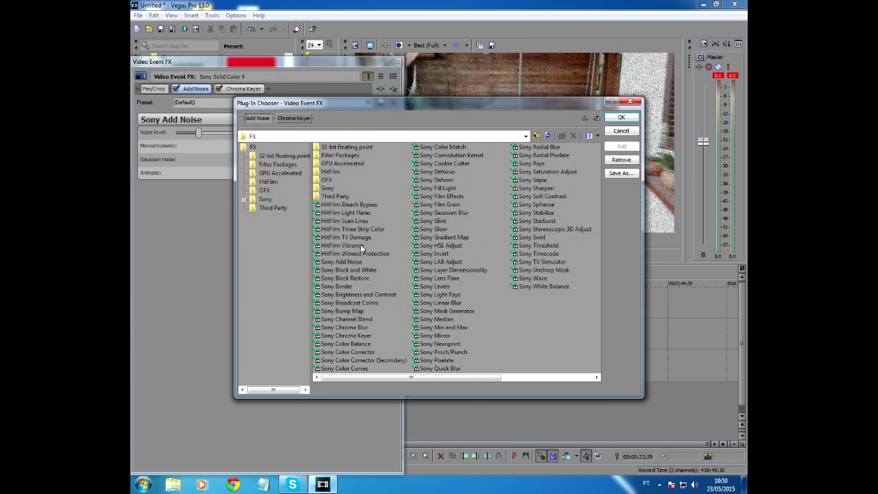
left_click(439, 319)
left_click(633, 148)
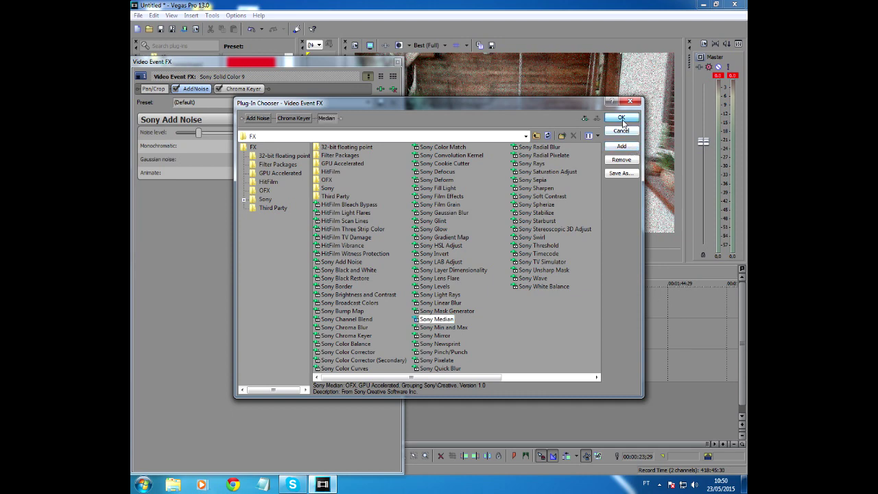
left_click(622, 119)
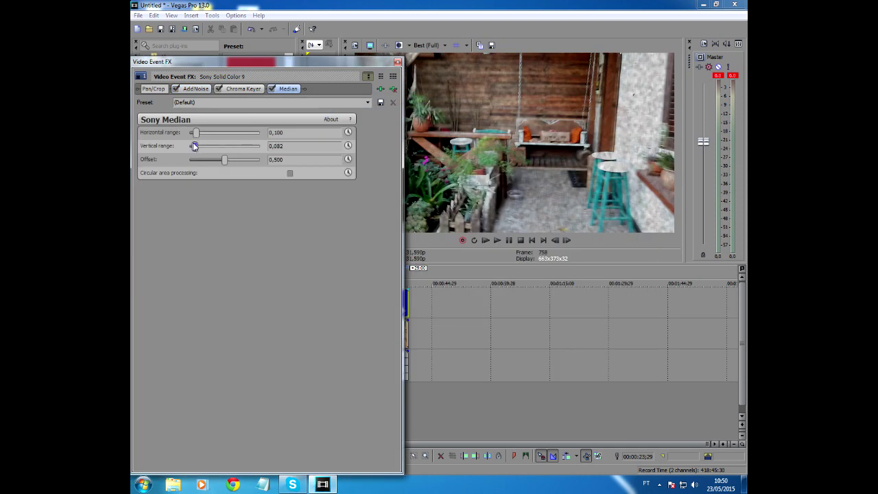
left_click_drag(195, 147, 191, 147)
left_click(289, 173)
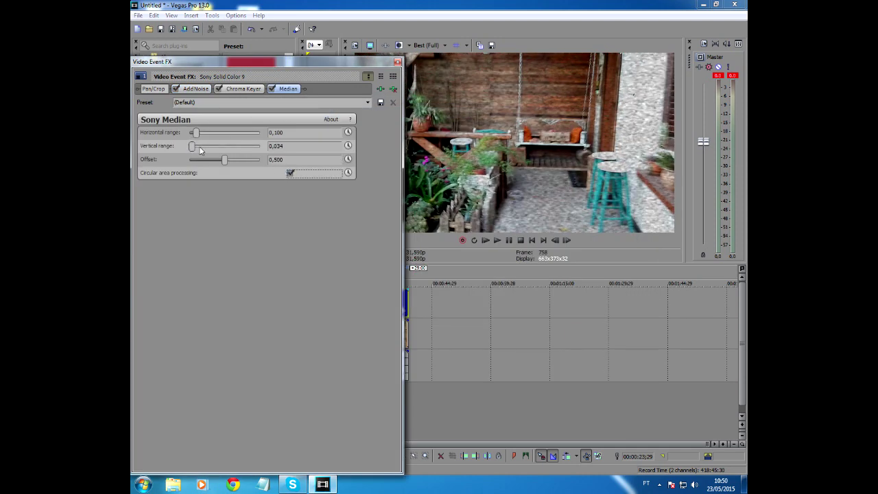
left_click_drag(270, 87, 216, 92)
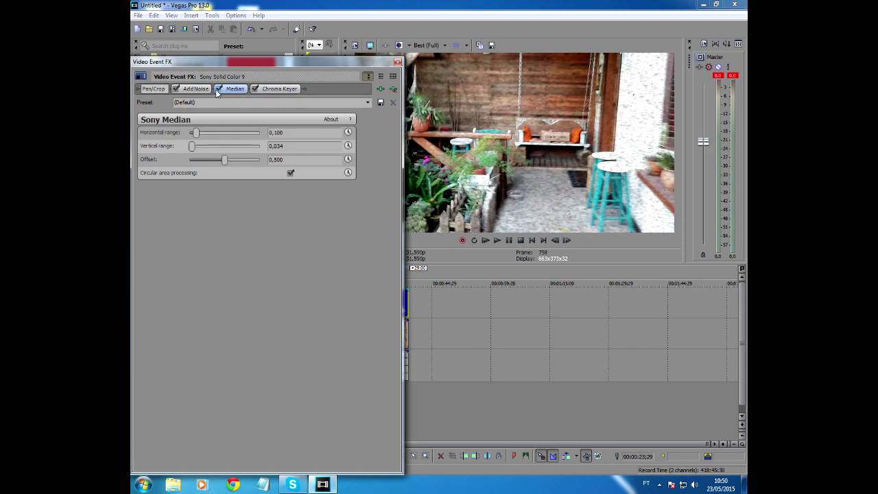
Step: Lower the Add Noise level to 0,238
left_click(196, 89)
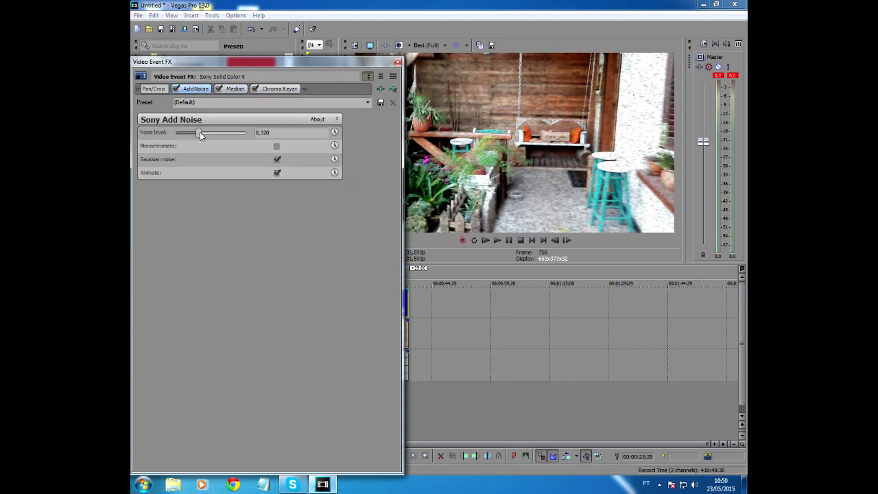
left_click_drag(200, 135, 193, 134)
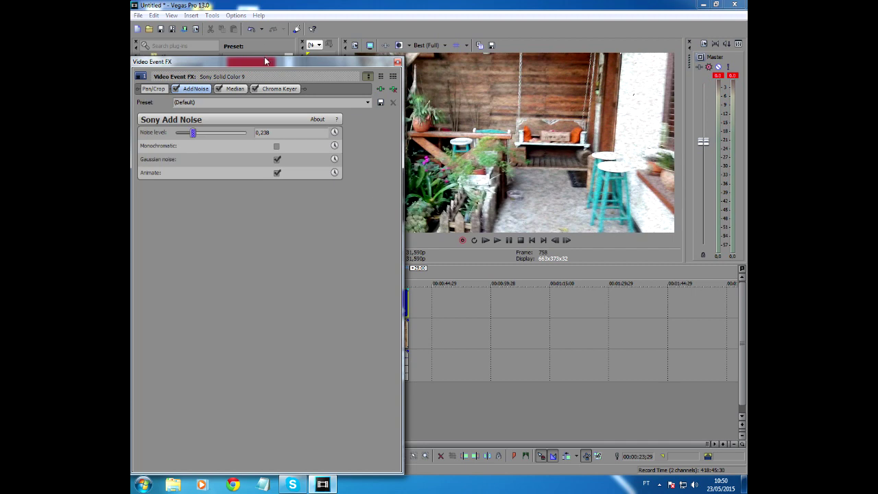
left_click_drag(264, 62, 269, 426)
Step: Loop the whole project and start looped playback in the preview
double_click(305, 399)
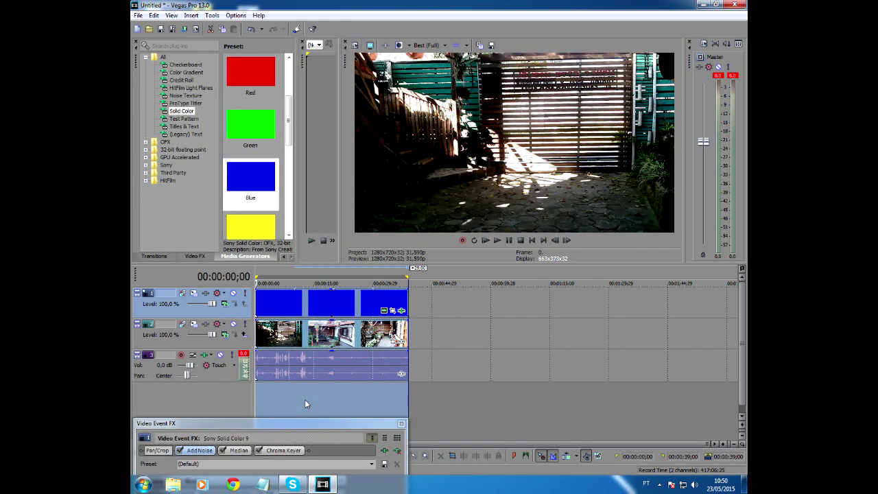
key("q")
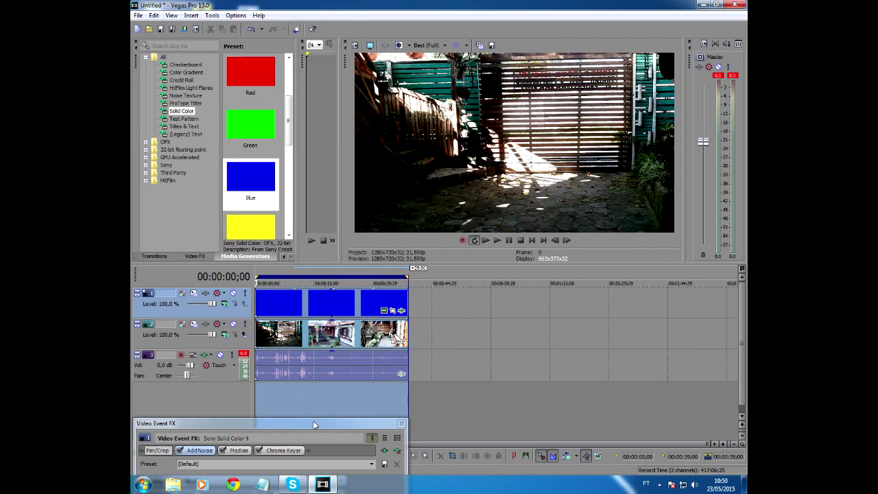
left_click_drag(313, 425, 330, 26)
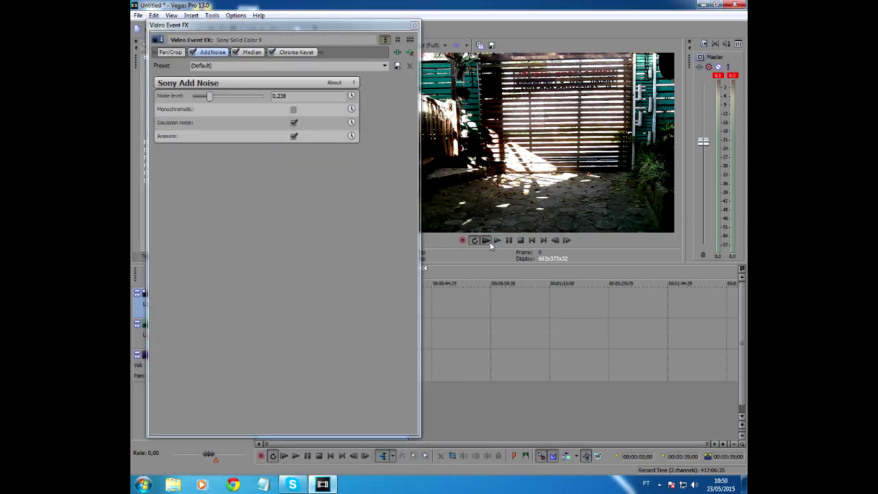
left_click(489, 242)
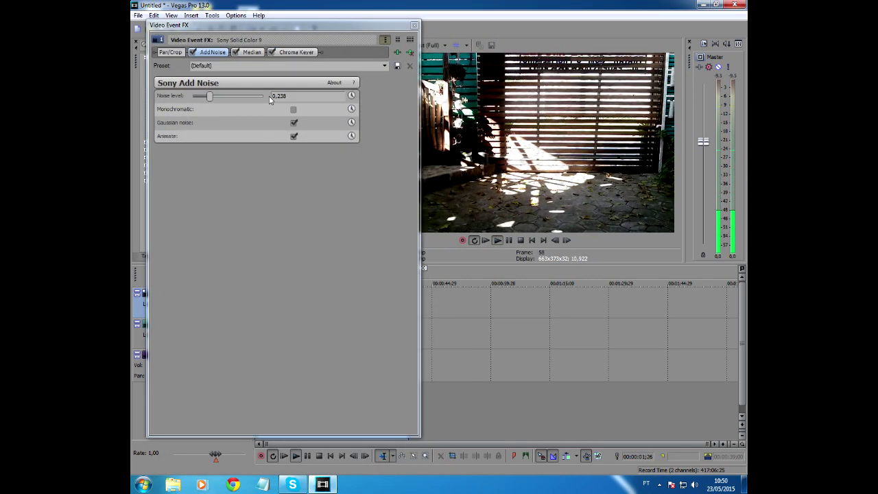
Step: Raise the Median horizontal range to 0,211, then stop playback and close the effects window
left_click(240, 52)
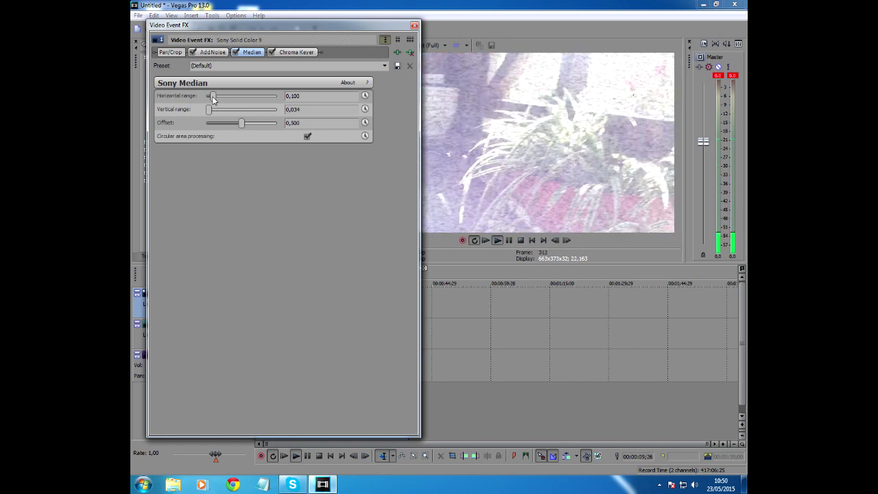
left_click_drag(212, 96, 222, 101)
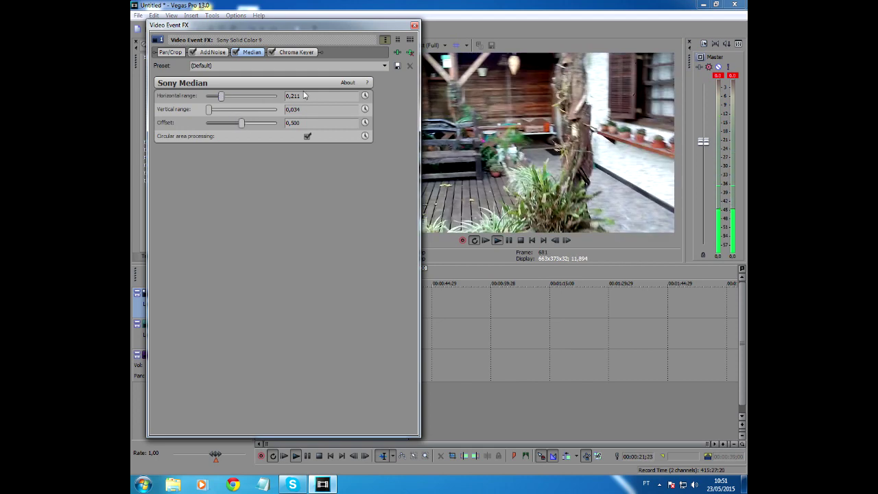
left_click(521, 244)
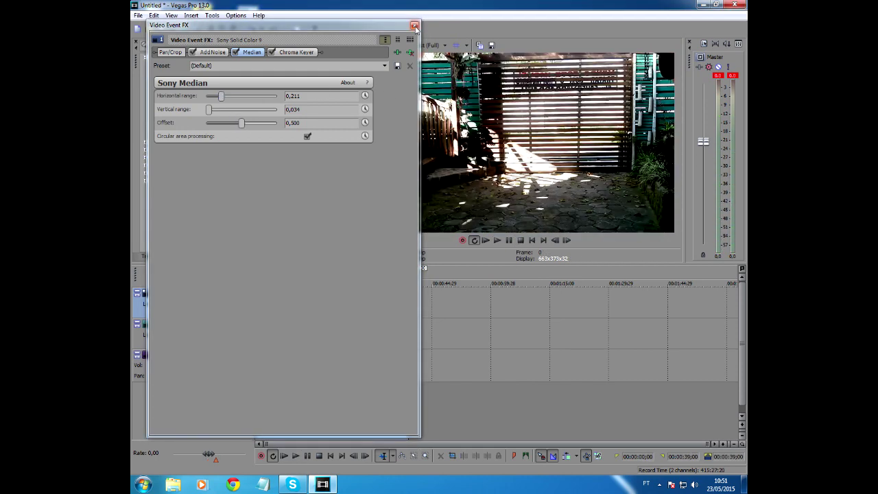
left_click(414, 25)
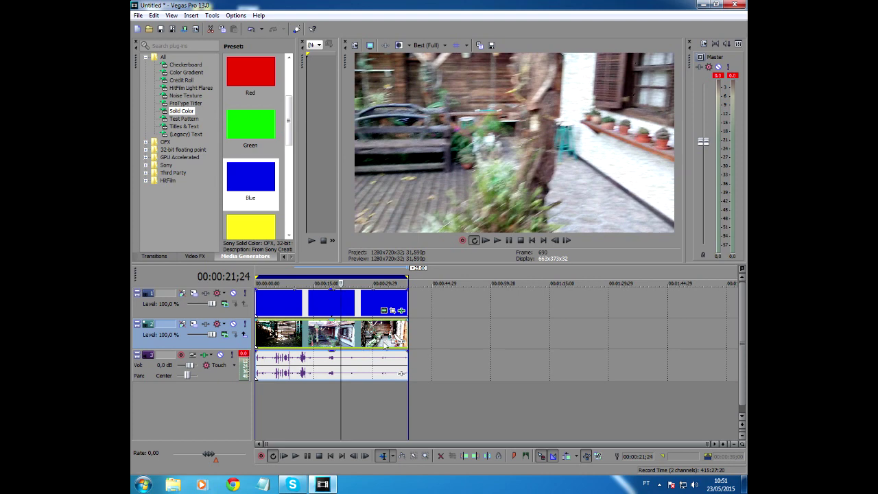
Step: Add HitFilm TV Damage to the Test Footage clip and play it to preview
left_click(401, 340)
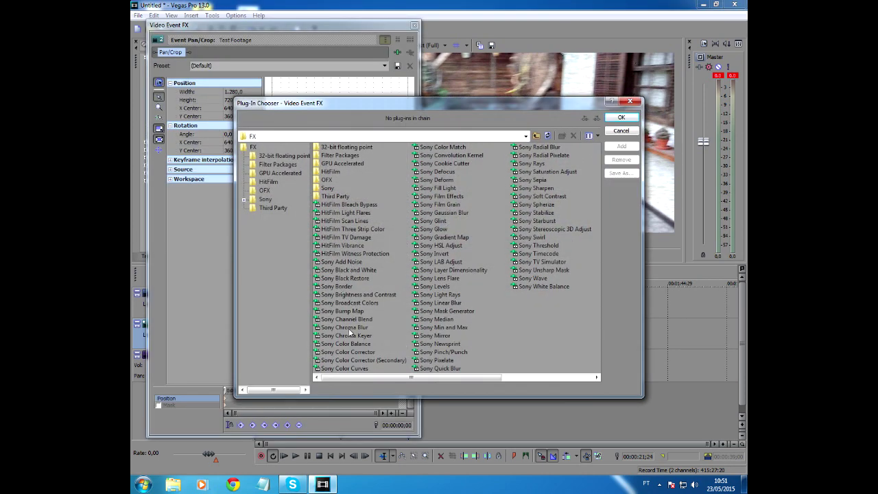
left_click(352, 237)
left_click(621, 146)
left_click(620, 120)
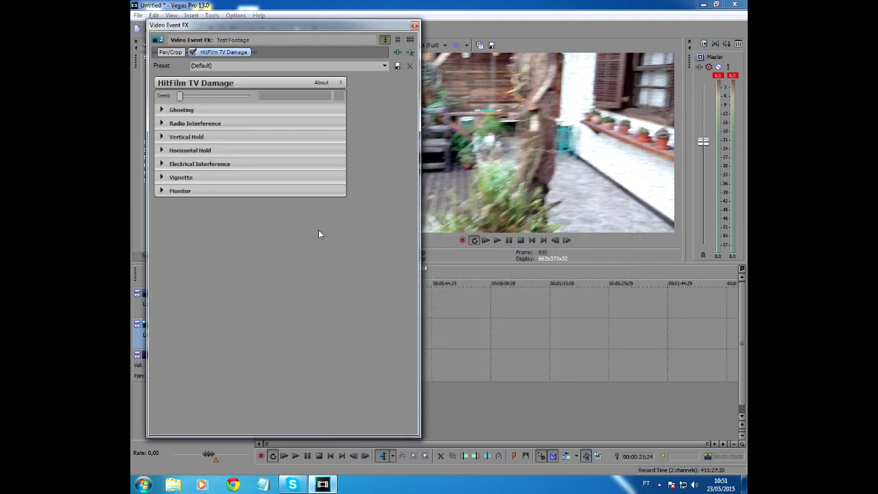
left_click(488, 243)
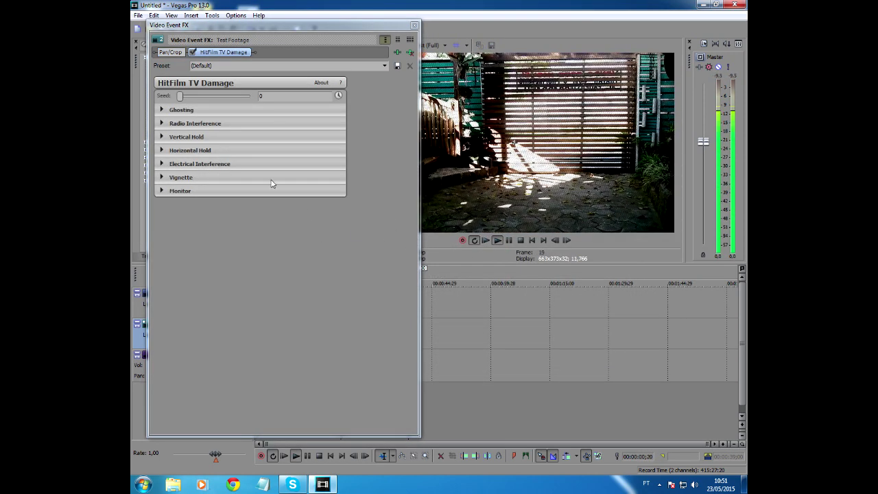
Step: Inspect TV Damage's Radio Interference, Horizontal Hold, Vertical Hold and Vignette sections, toggling Radio Interference and Vignette
left_click(162, 123)
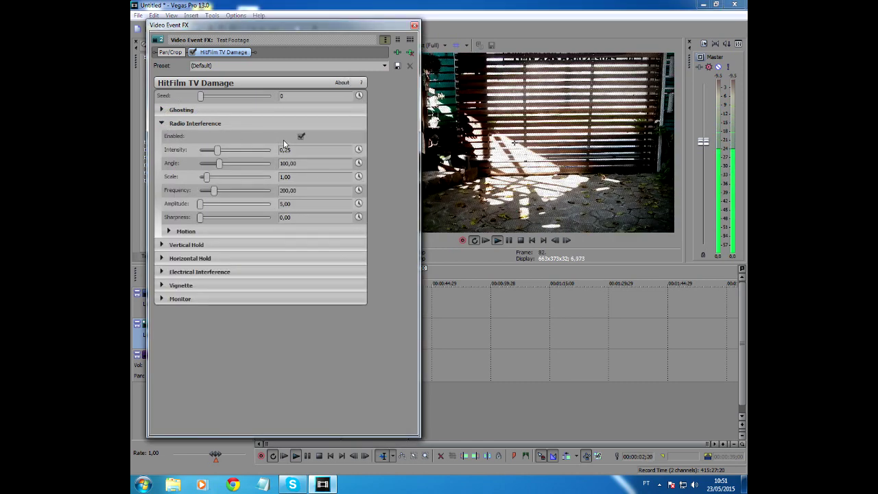
left_click(300, 137)
left_click(162, 123)
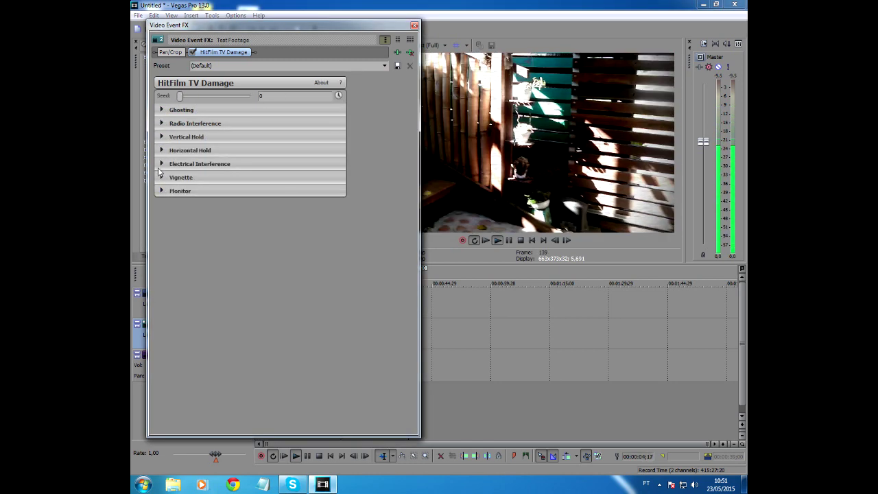
left_click(162, 150)
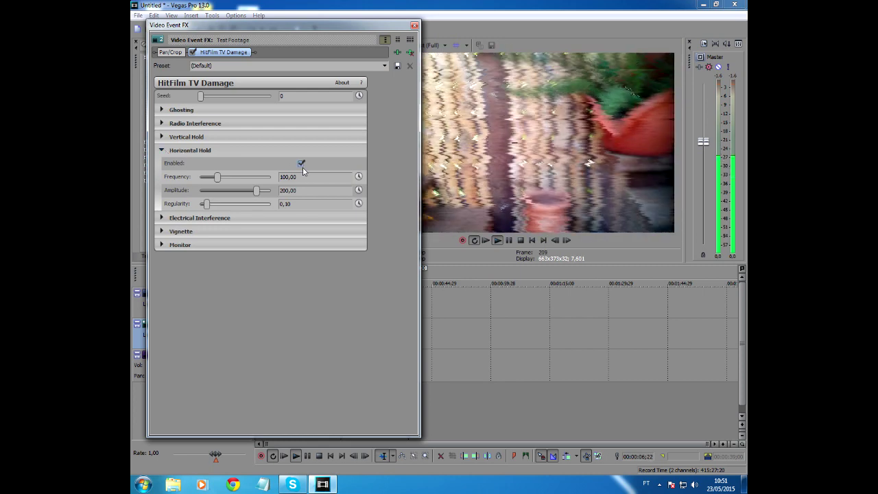
left_click(162, 150)
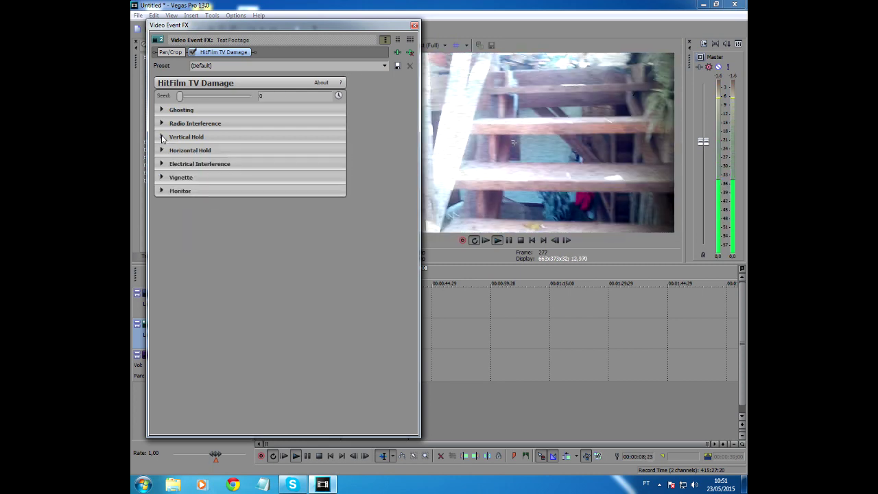
left_click(162, 137)
left_click(162, 137)
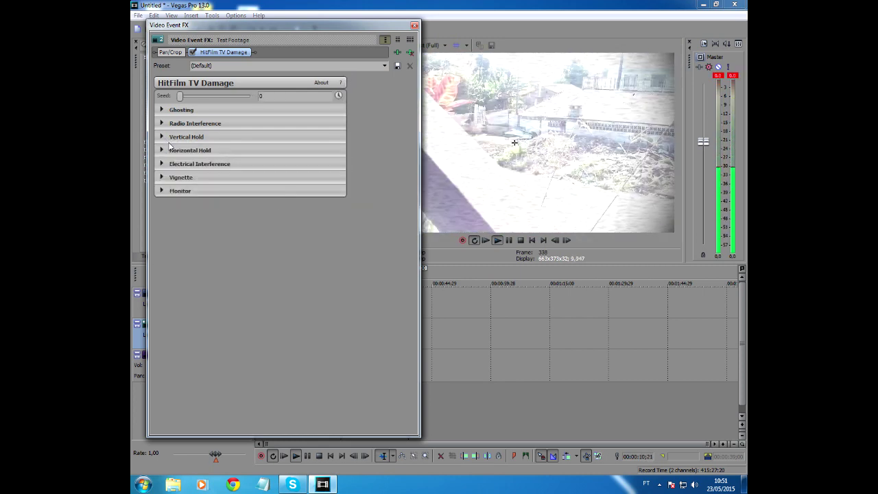
left_click(162, 177)
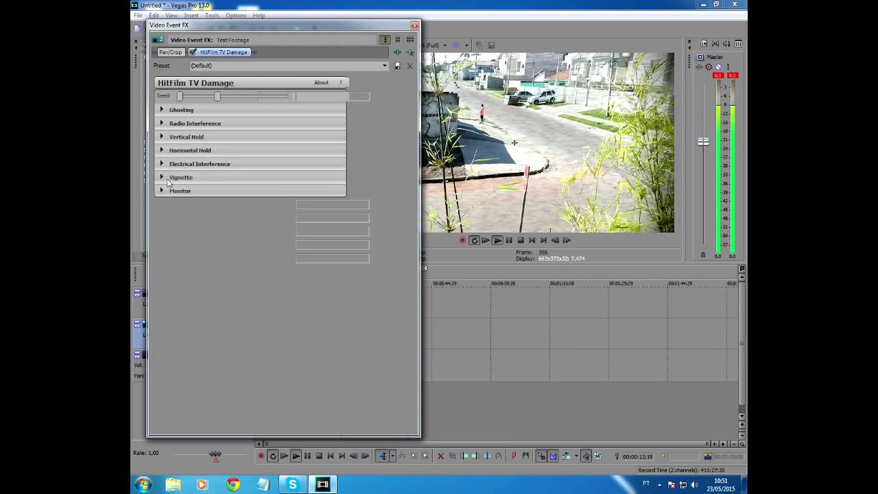
left_click(316, 191)
left_click(162, 177)
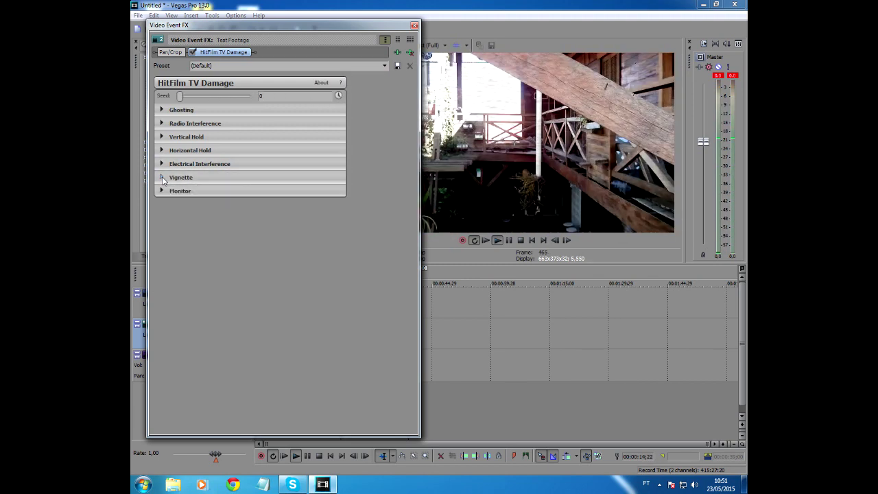
Step: Enable TV Damage's Electrical Interference and expand its Placement Center settings
left_click(162, 164)
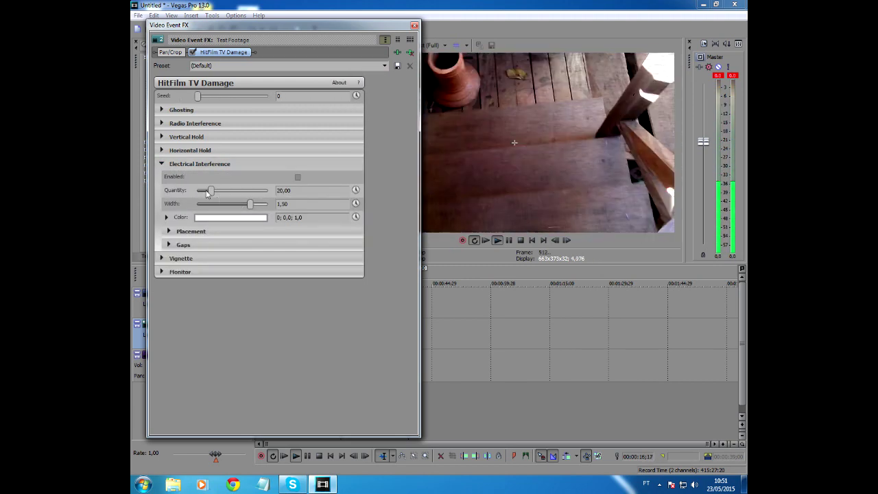
left_click(168, 231)
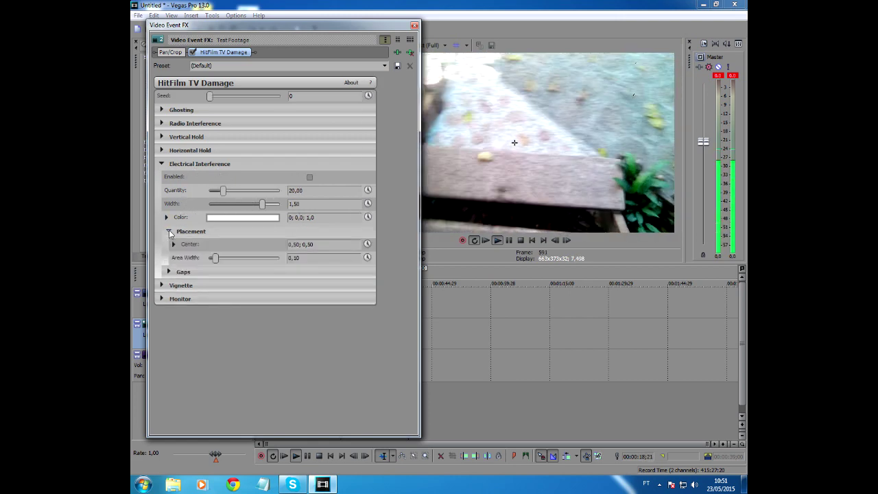
left_click(173, 244)
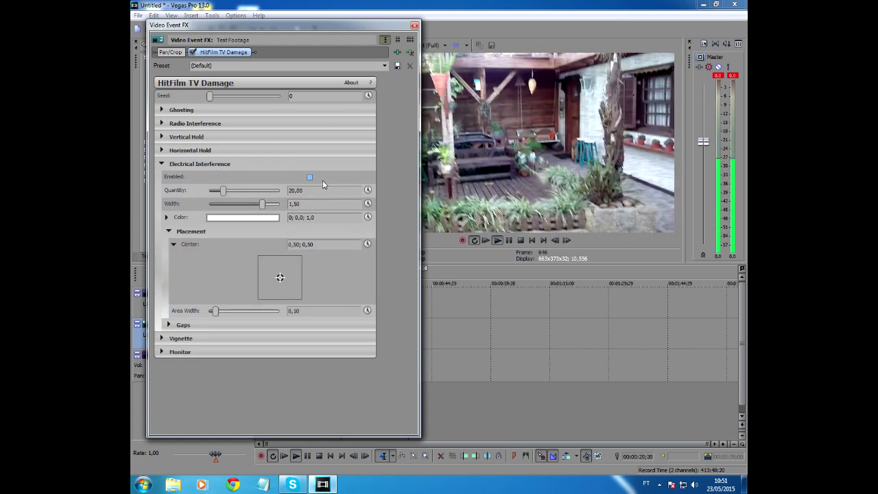
left_click(311, 177)
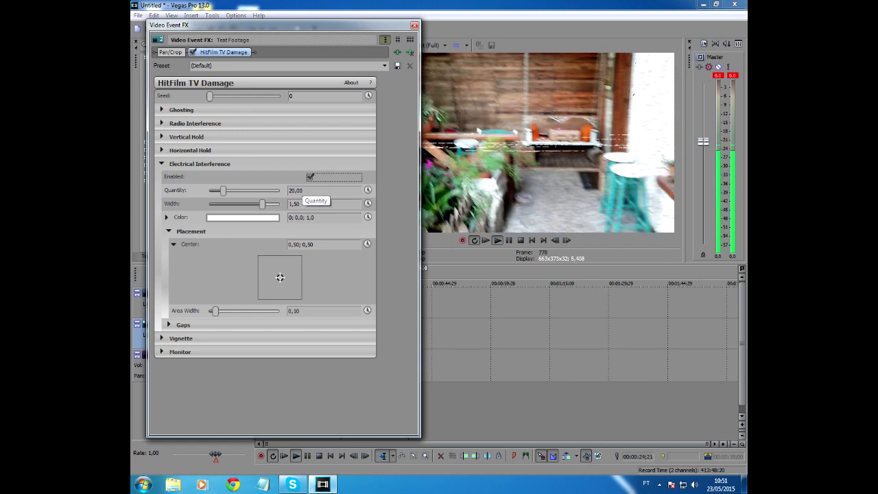
Step: Move the Electrical Interference center to about 0,52; 0,03 and stop playback
left_click(280, 278)
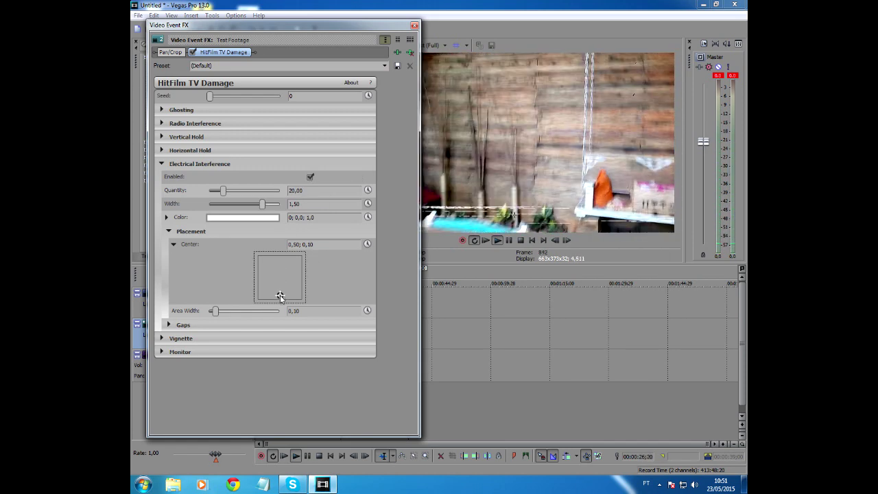
left_click_drag(280, 295, 282, 300)
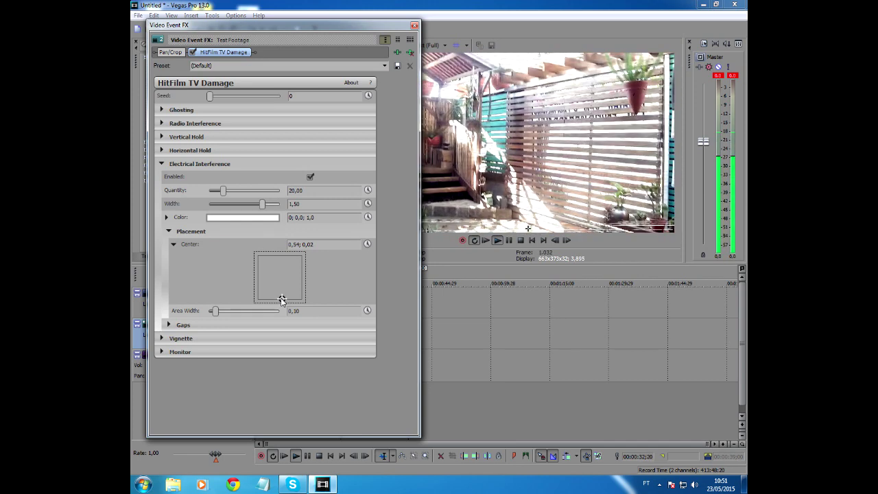
left_click_drag(282, 301, 281, 299)
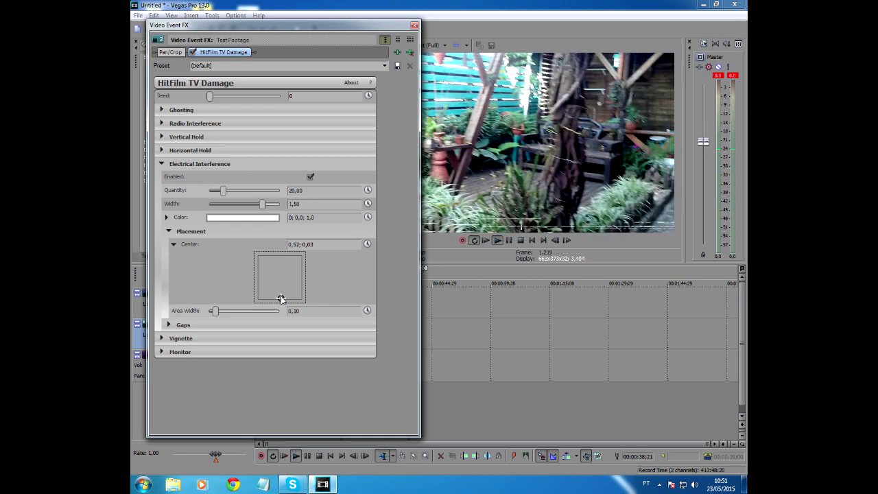
left_click(445, 320)
key("space")
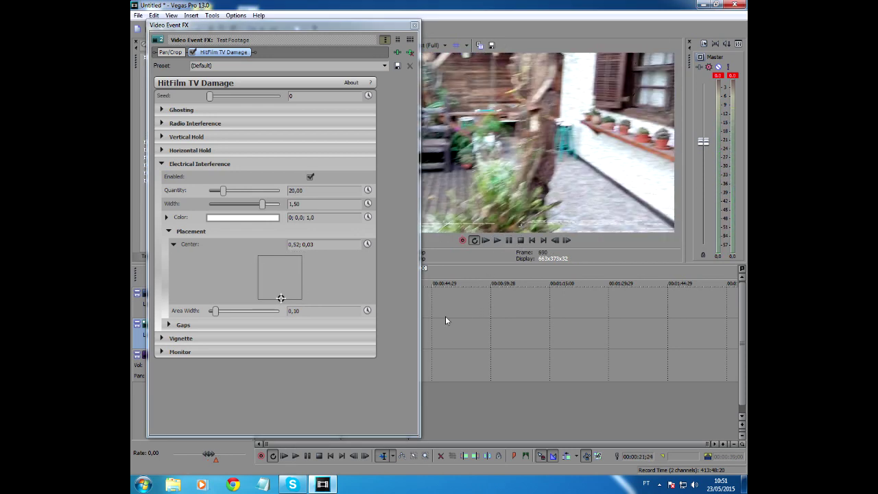
left_click(397, 53)
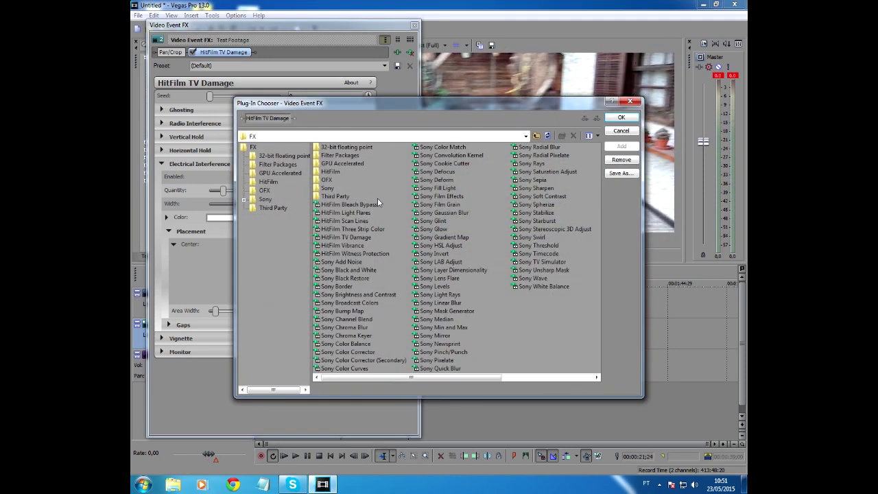
Step: Browse the HitFilm effect descriptions in the Plug-In Chooser, then choose Sony TV Simulator
left_click(543, 262)
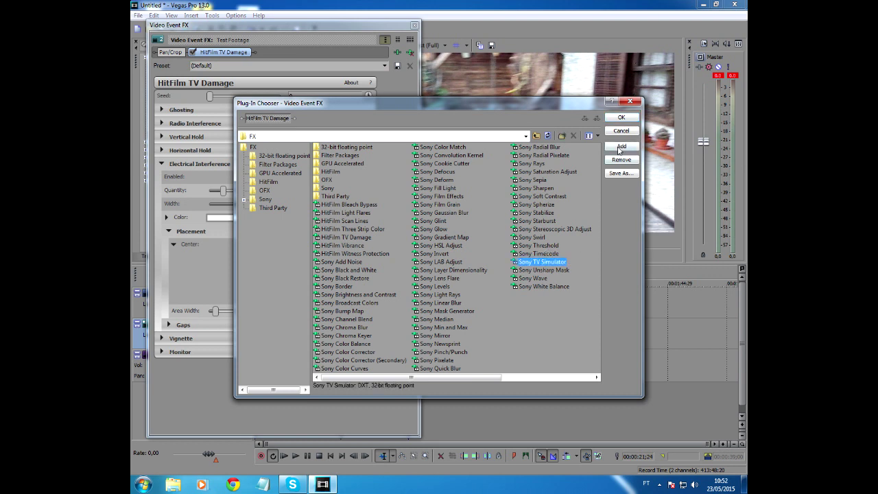
left_click(349, 204)
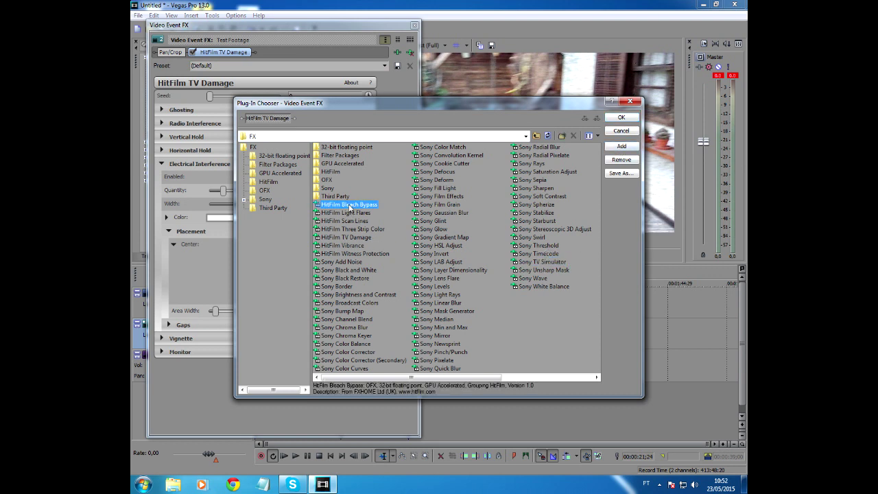
left_click(346, 213)
key("Down")
key("Down")
key("Down")
key("Down")
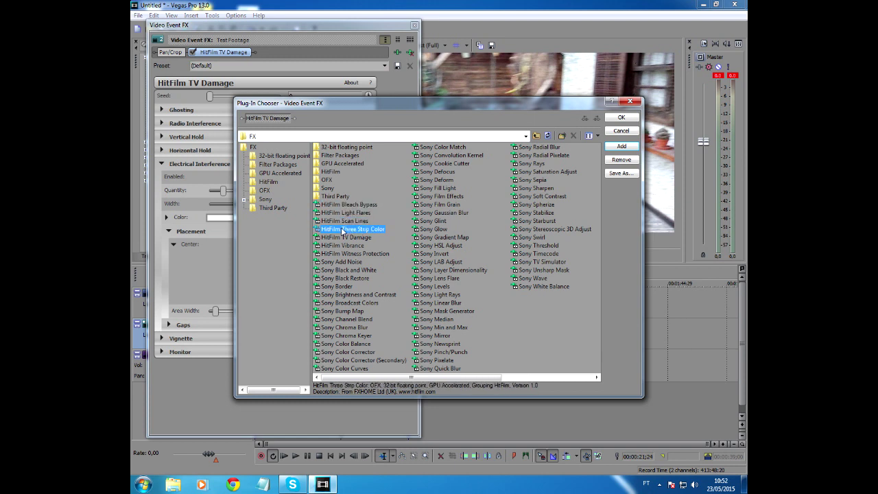
left_click(345, 254)
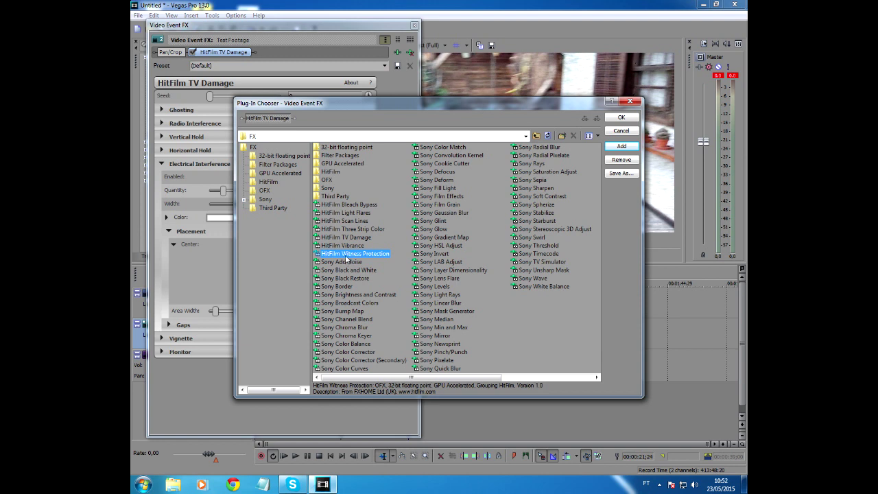
left_click(345, 246)
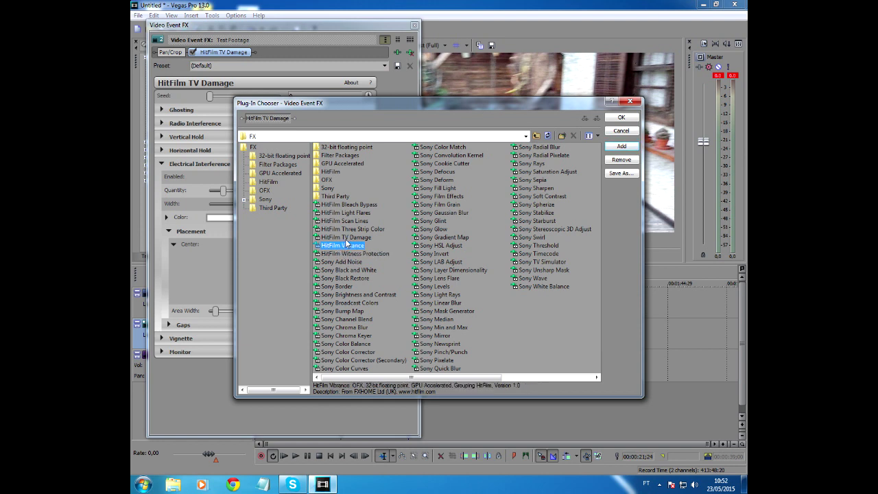
left_click(345, 238)
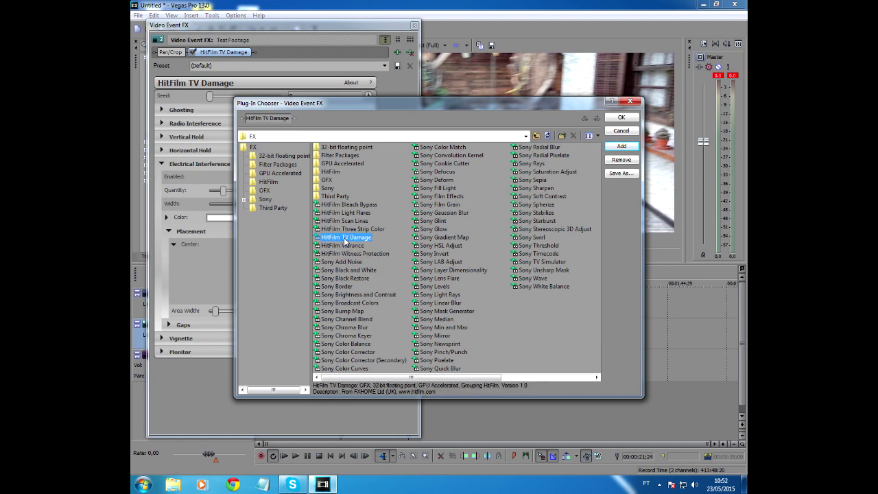
left_click(348, 230)
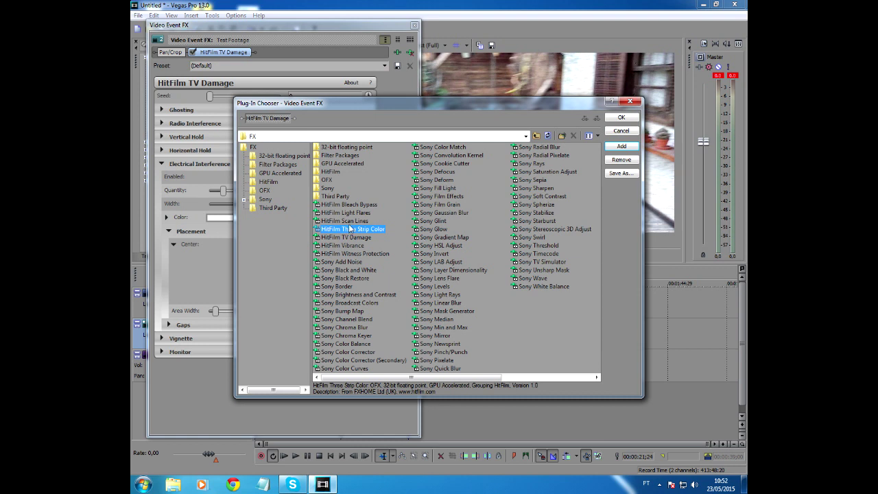
key("Up")
left_click(343, 206)
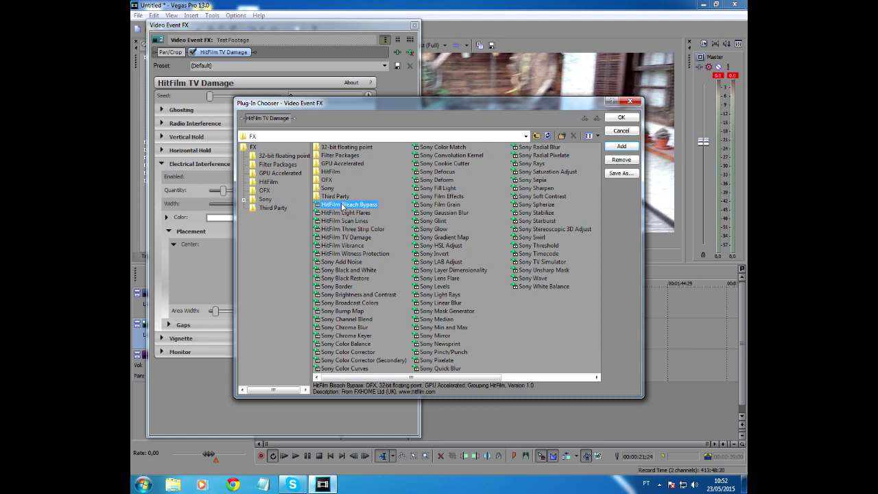
left_click(341, 213)
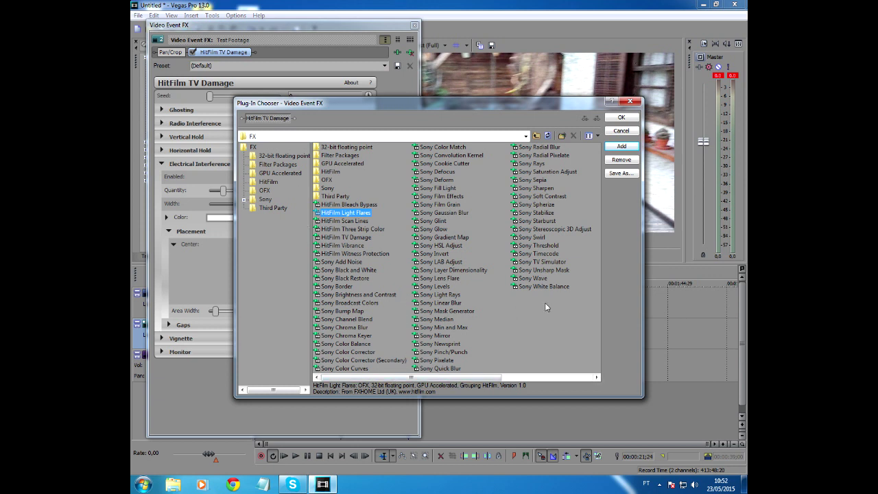
left_click(530, 264)
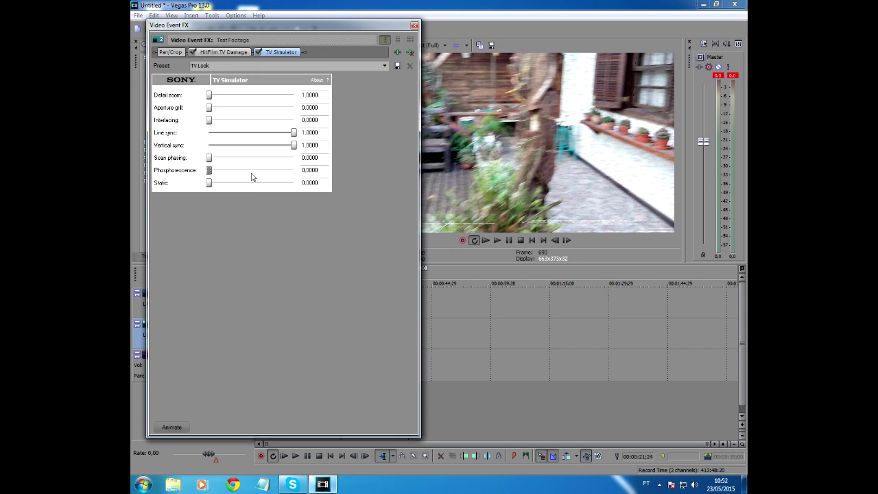
Step: Lower TV Simulator's line sync slightly, then play and pause to preview the TV look
left_click_drag(294, 135, 294, 135)
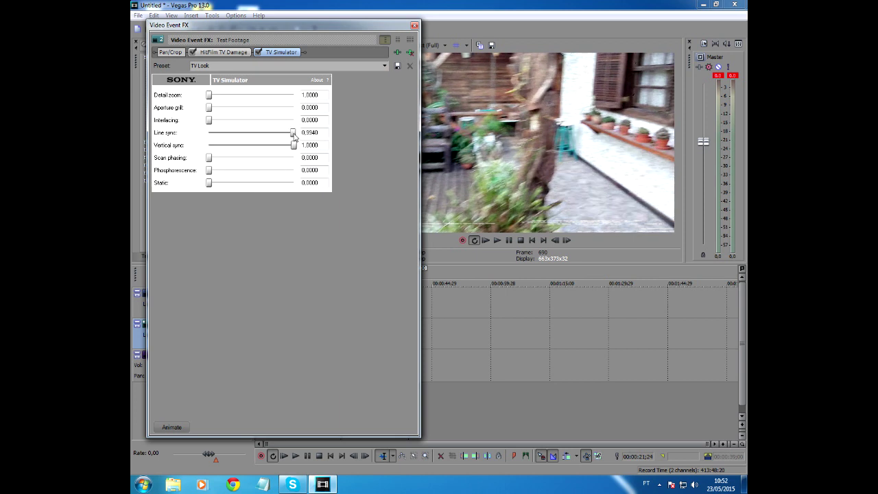
left_click(497, 240)
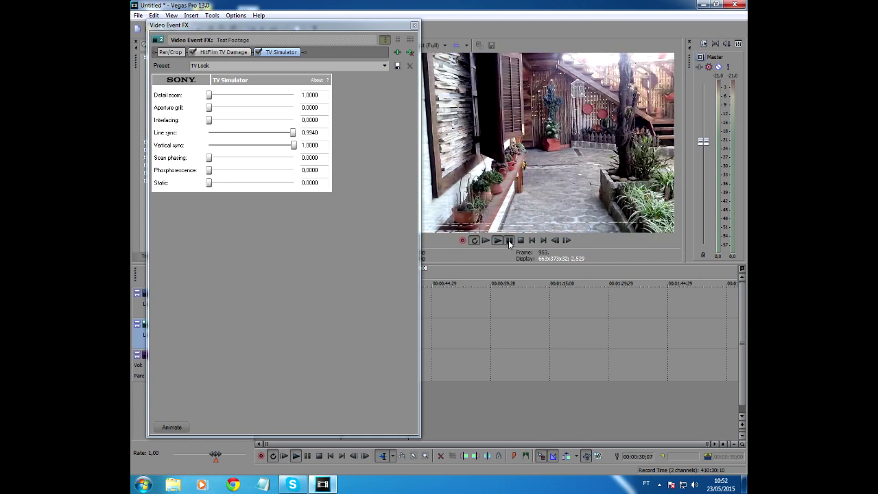
left_click(508, 240)
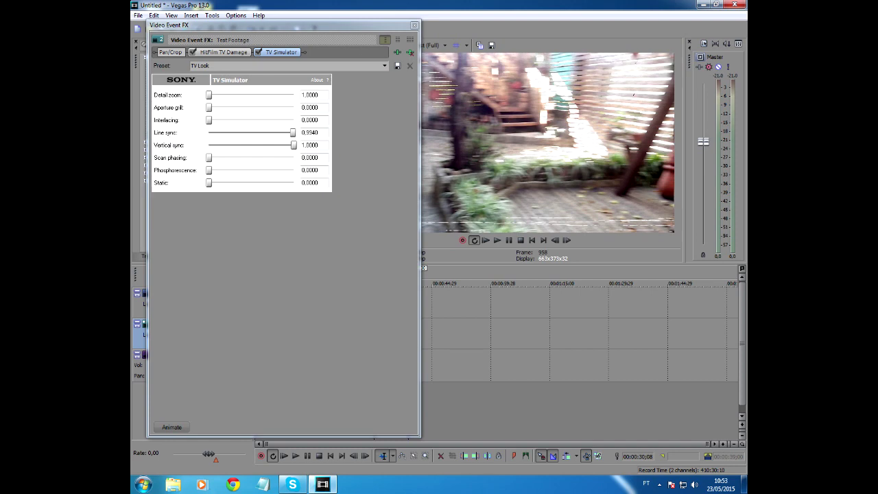
Step: Add the Sony Mirror effect to the footage's effect chain
left_click(398, 52)
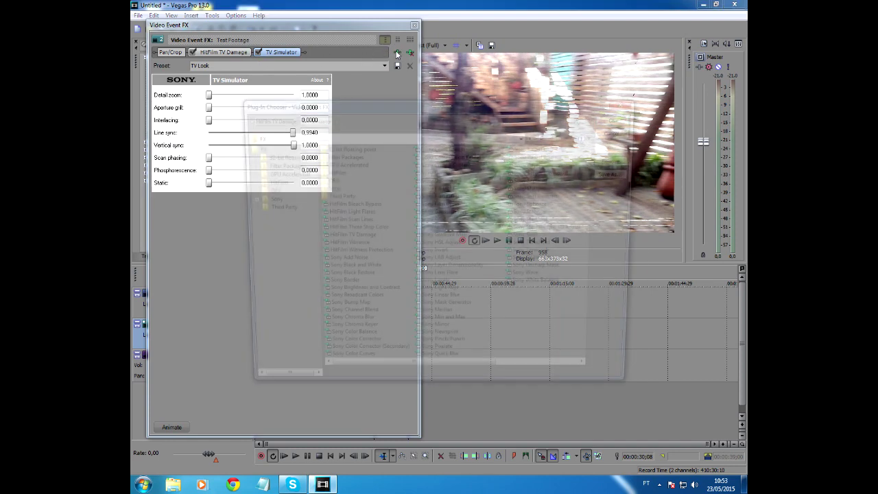
left_click(438, 336)
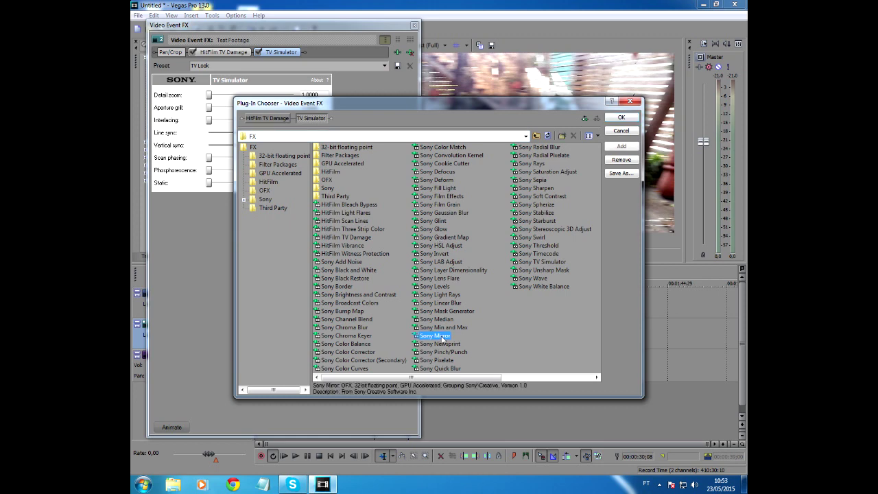
left_click(624, 147)
left_click(630, 119)
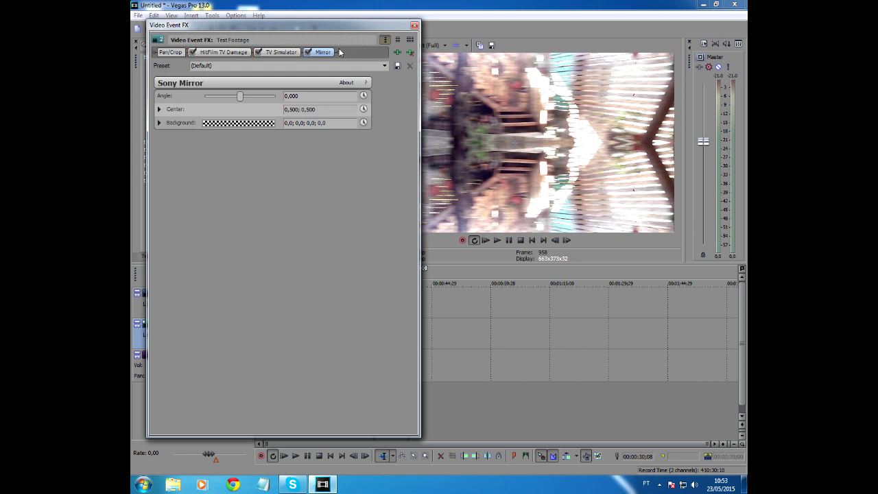
Step: Put TV Simulator before HitFilm TV Damage, set the mirror centre to 0,587; 0,022, and preview
left_click_drag(281, 53, 248, 55)
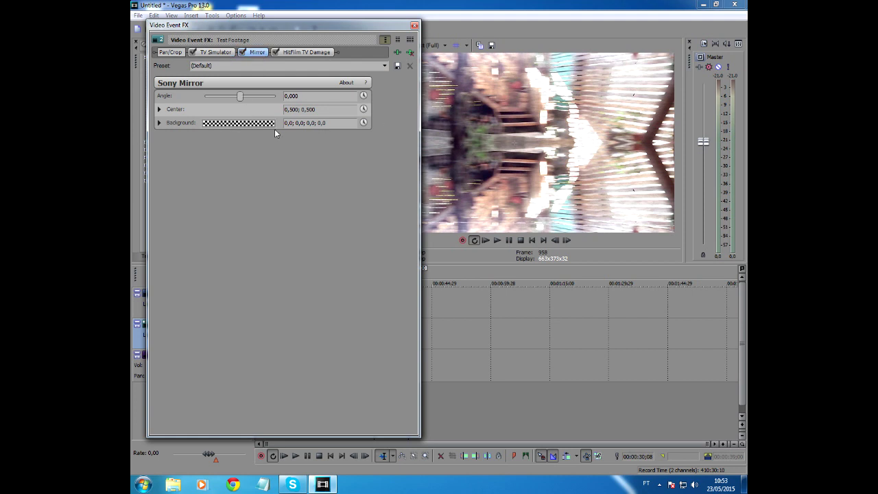
left_click(158, 110)
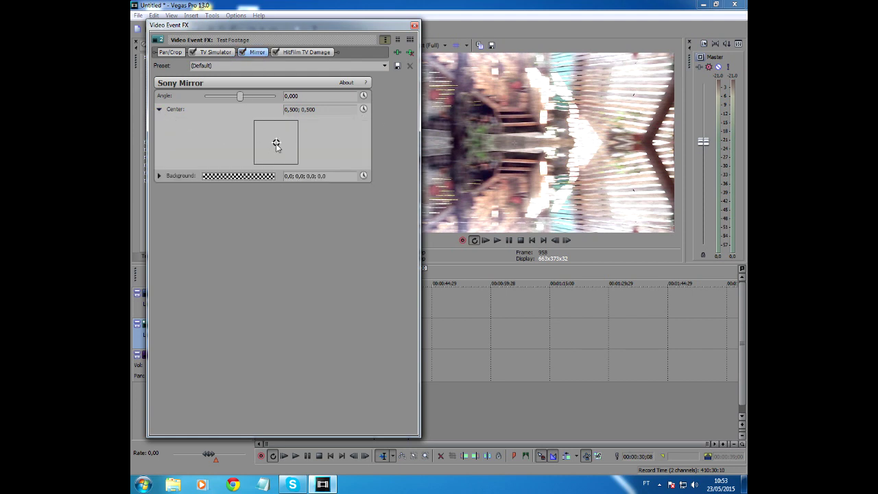
left_click_drag(276, 145, 280, 165)
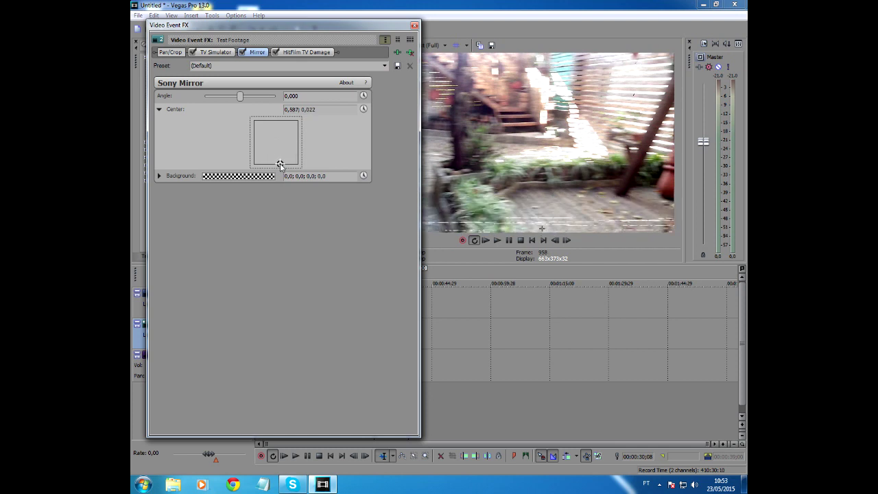
left_click(497, 240)
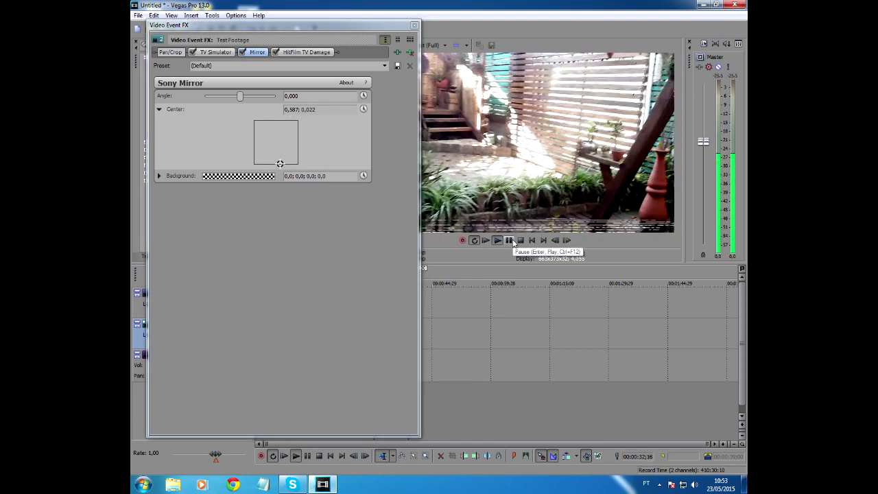
left_click(499, 242)
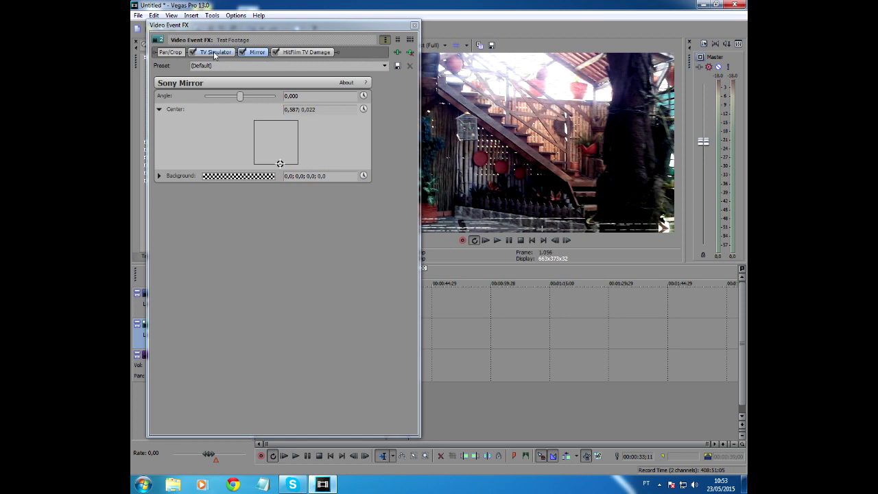
Step: Move TV Simulator to the end of the chain, preview, then choose Sony Saturation Adjust
left_click_drag(213, 52, 343, 46)
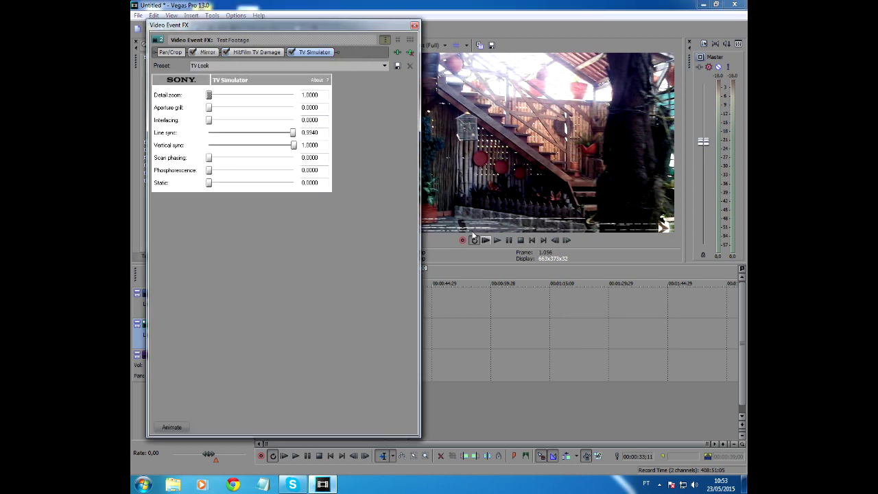
left_click(315, 53)
left_click(497, 240)
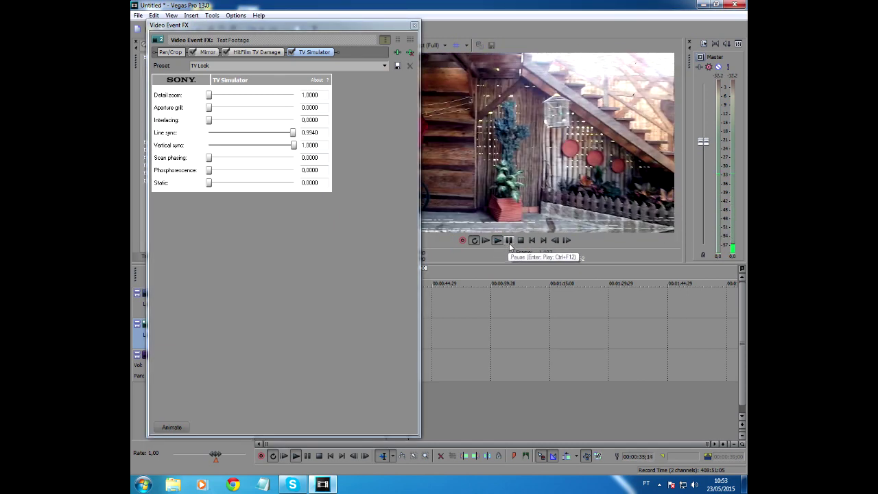
left_click(510, 244)
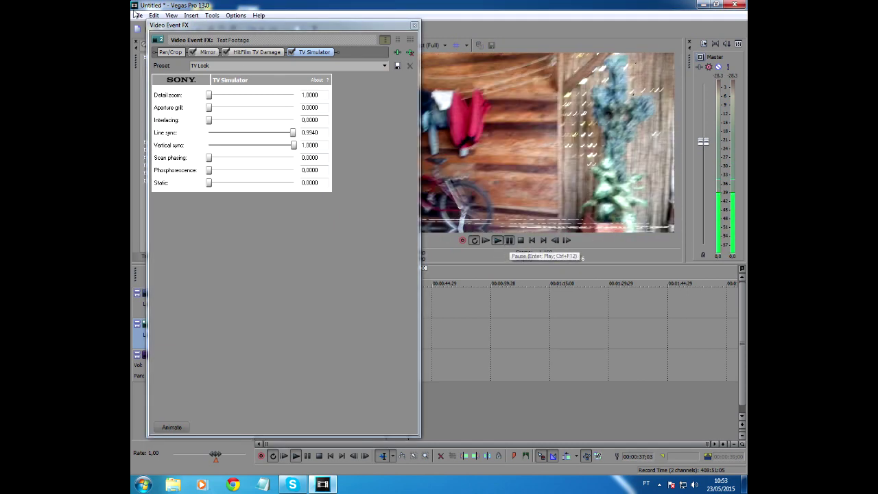
left_click(398, 54)
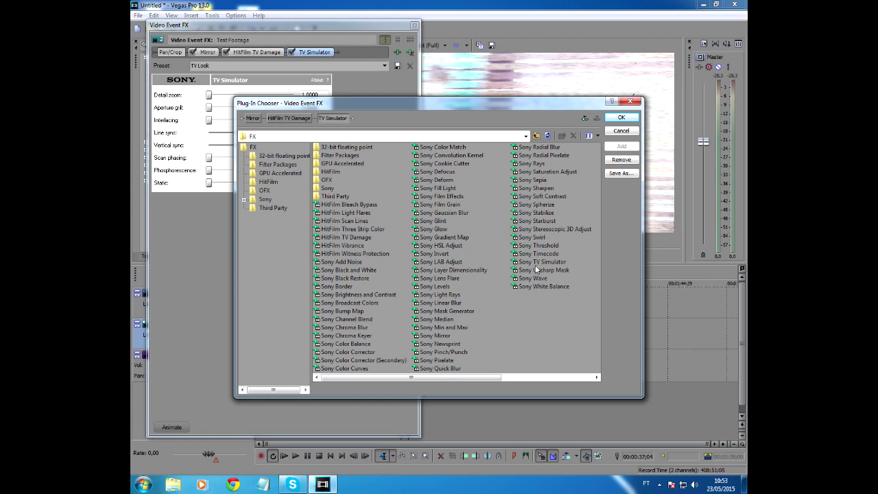
left_click(546, 172)
Step: Add Sony Saturation Adjust with Amount at 1,000, preview, and reopen the plug-in list
left_click(622, 147)
left_click(621, 118)
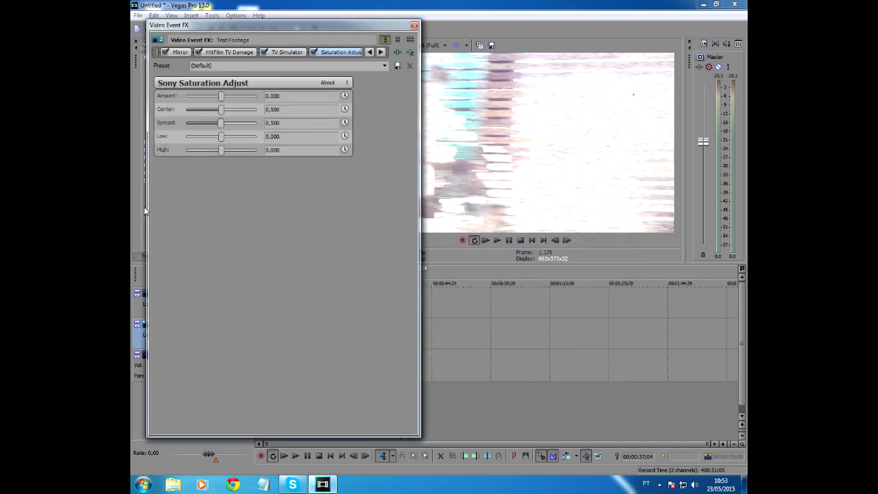
left_click_drag(222, 97, 395, 101)
left_click(500, 241)
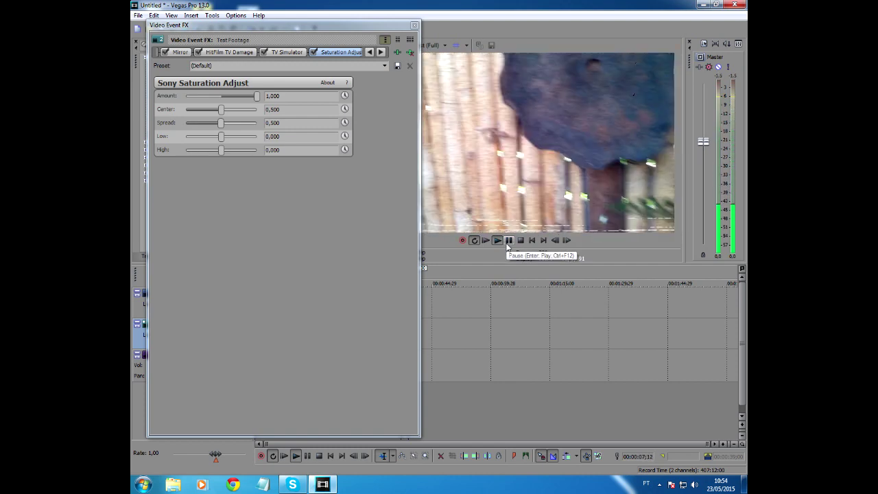
left_click(397, 53)
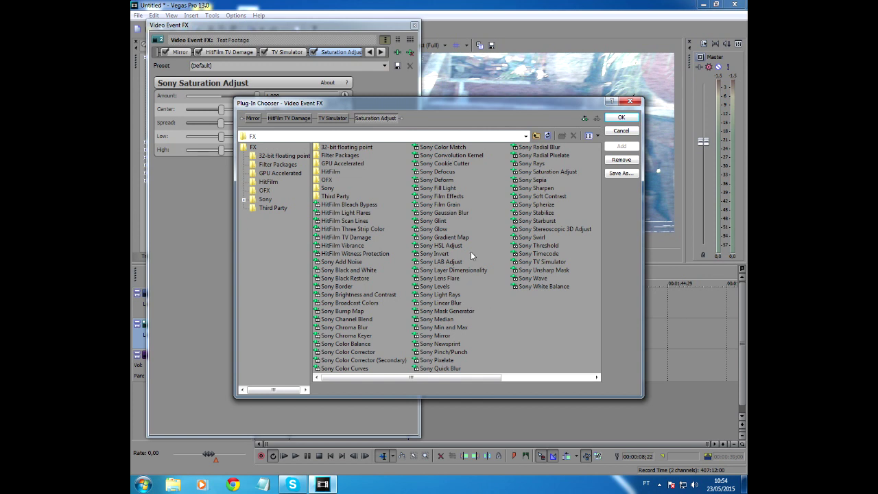
Step: Add Sony Gaussian Blur, reduce its horizontal and vertical range, and preview
double_click(455, 216)
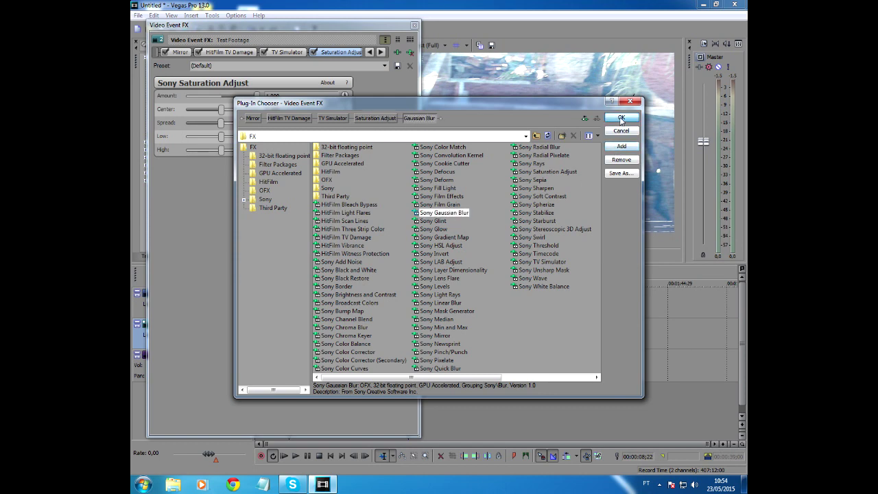
key("Return")
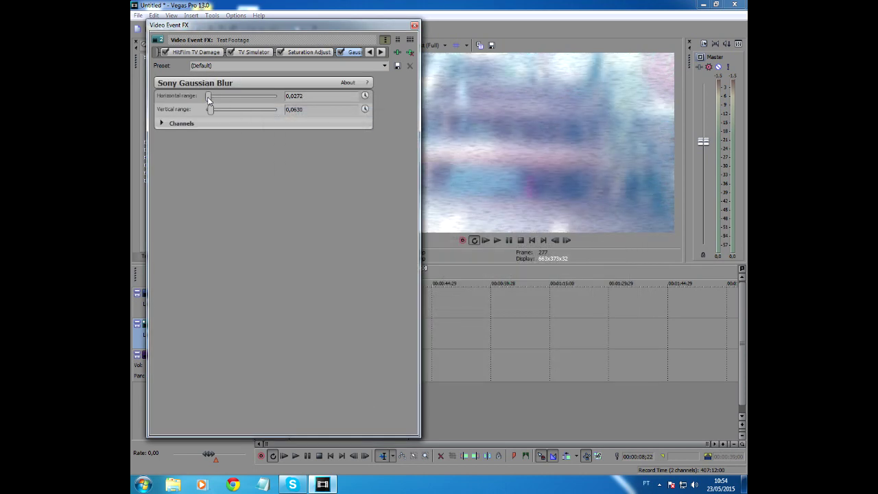
left_click_drag(208, 100, 207, 100)
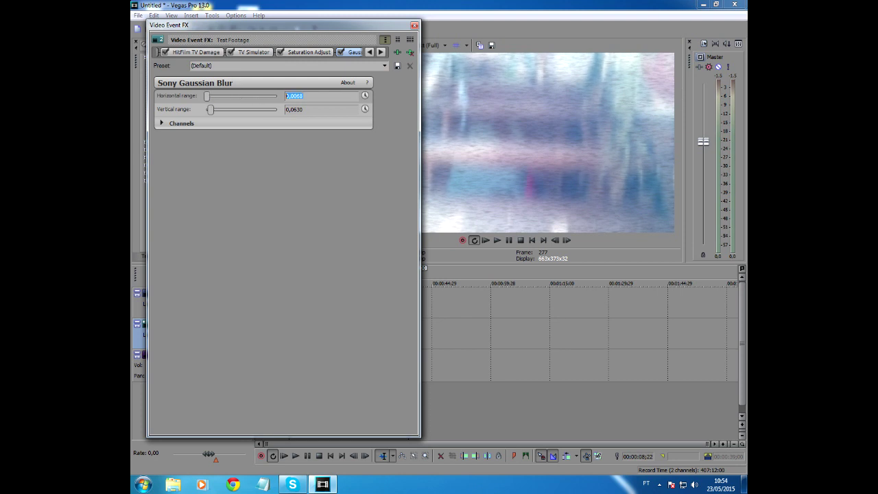
key("Tab")
type("0,0068")
left_click(496, 240)
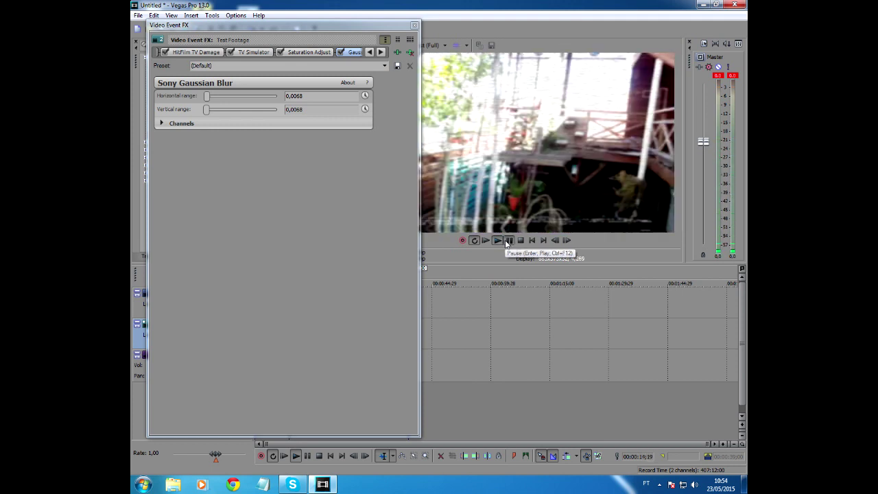
Step: Set the blur range to 0,0001 and preview the lighter blur
left_click(303, 96)
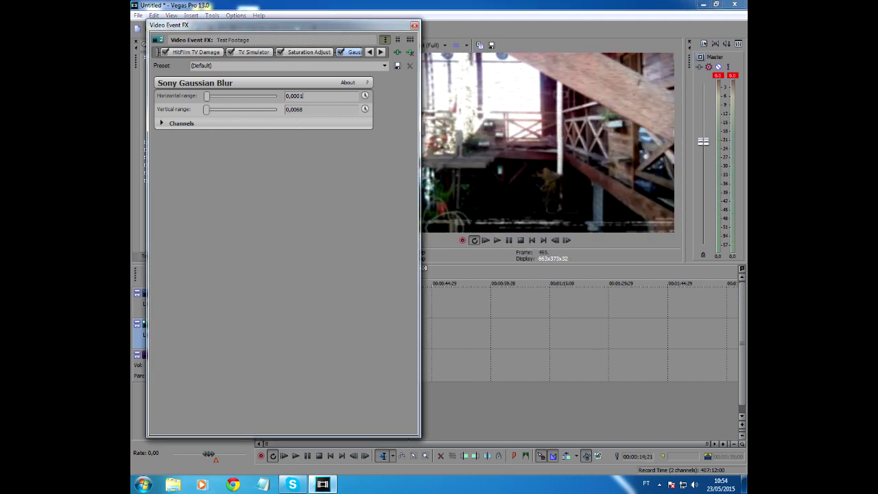
double_click(302, 96)
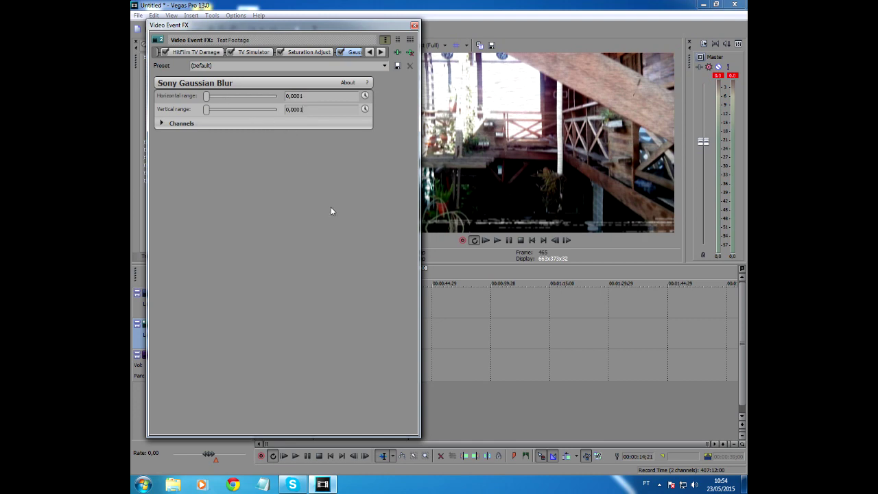
left_click(497, 240)
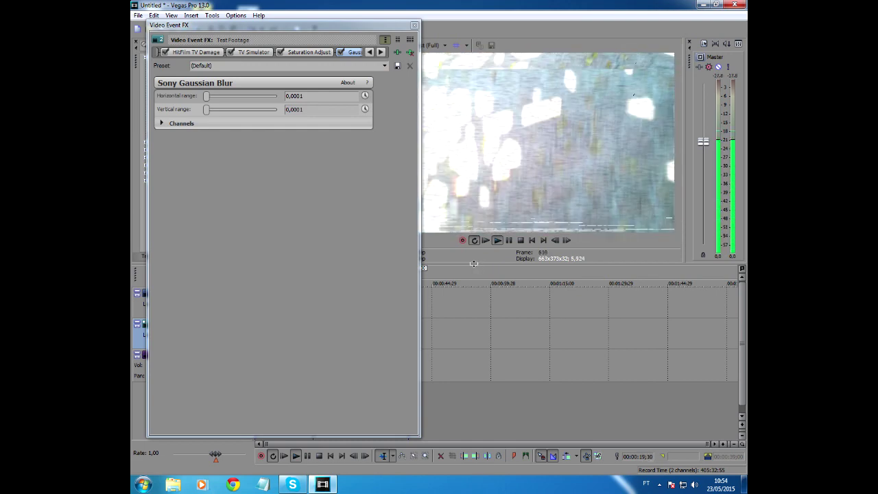
left_click(508, 240)
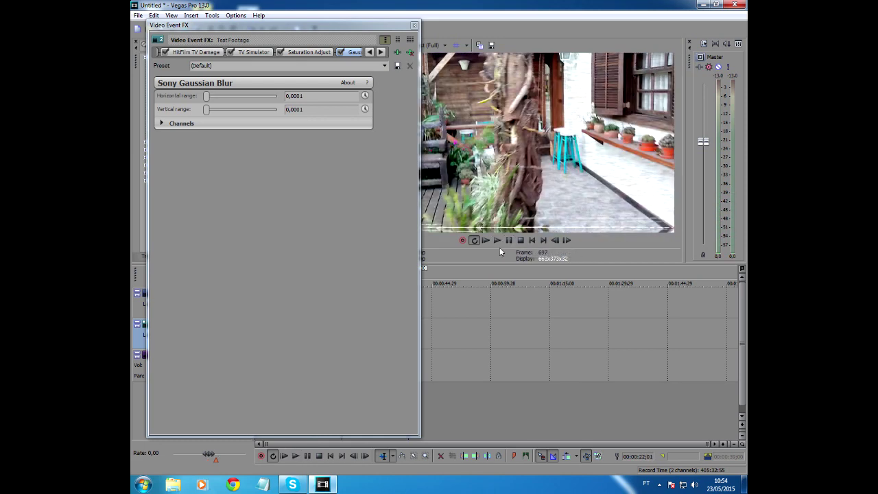
Step: Add Sony Light Rays with the Weak Light Rays preset to the effect chain
left_click(398, 53)
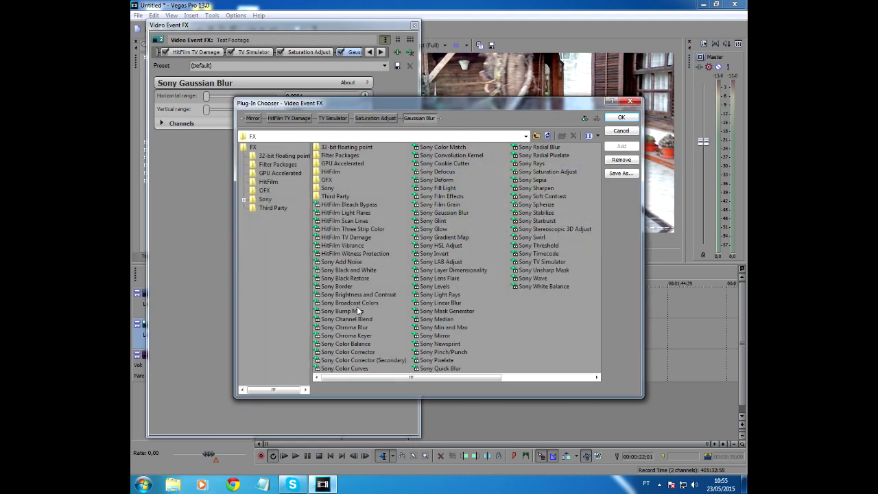
left_click(432, 294)
left_click(622, 146)
left_click(621, 118)
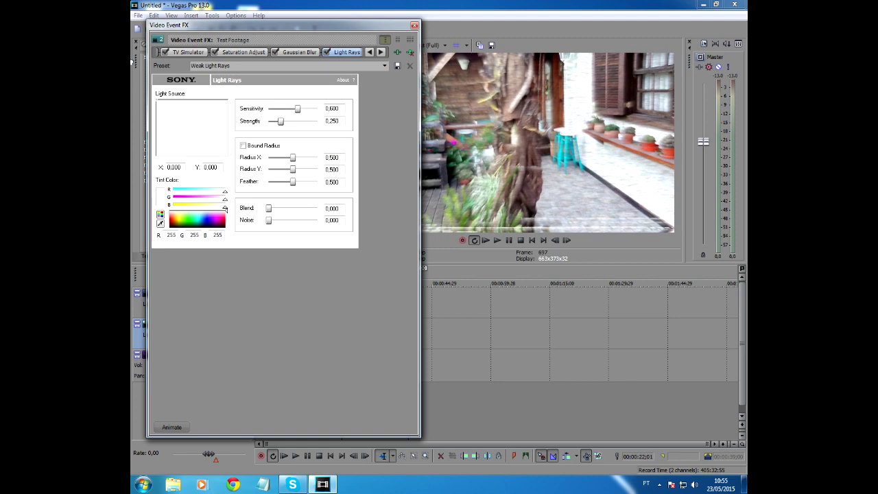
Step: Lower Light Rays sensitivity to 0,247 while previewing, then close the effects window
left_click(497, 241)
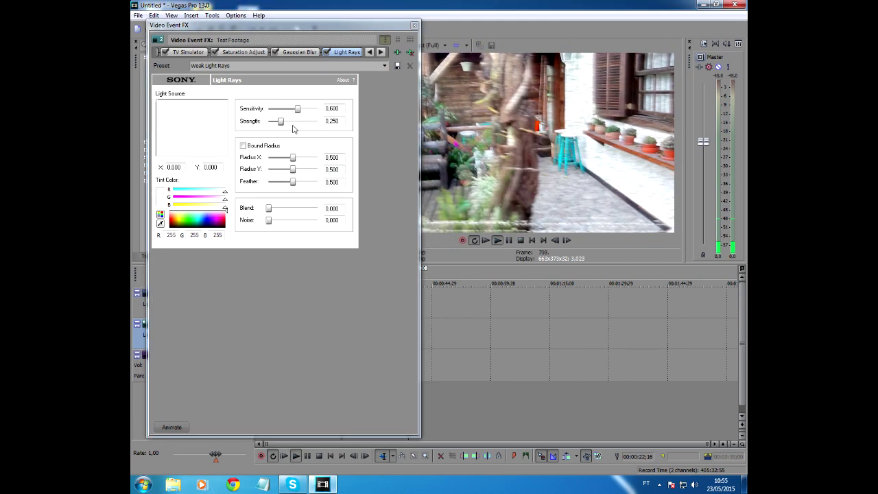
left_click_drag(297, 108, 279, 110)
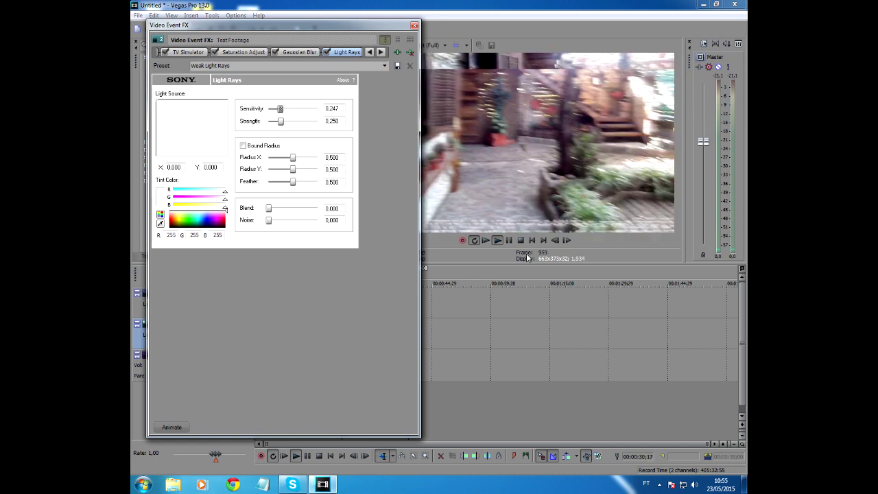
left_click(526, 255)
key("space")
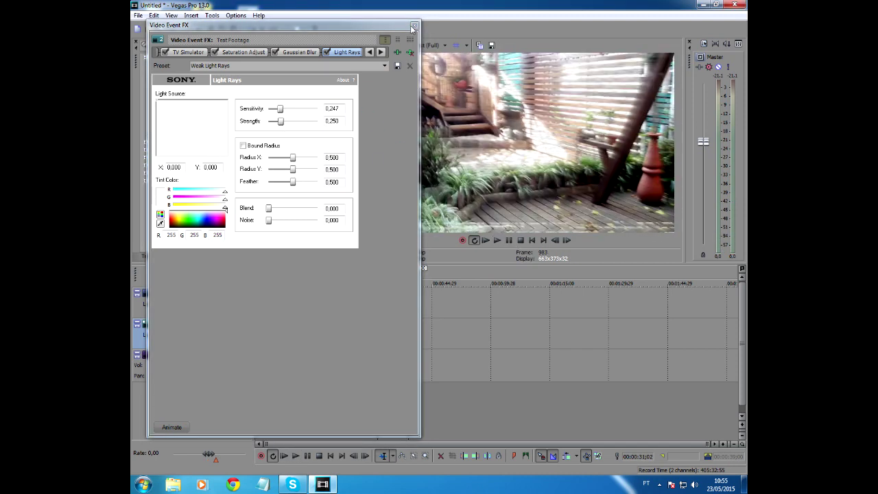
left_click(414, 26)
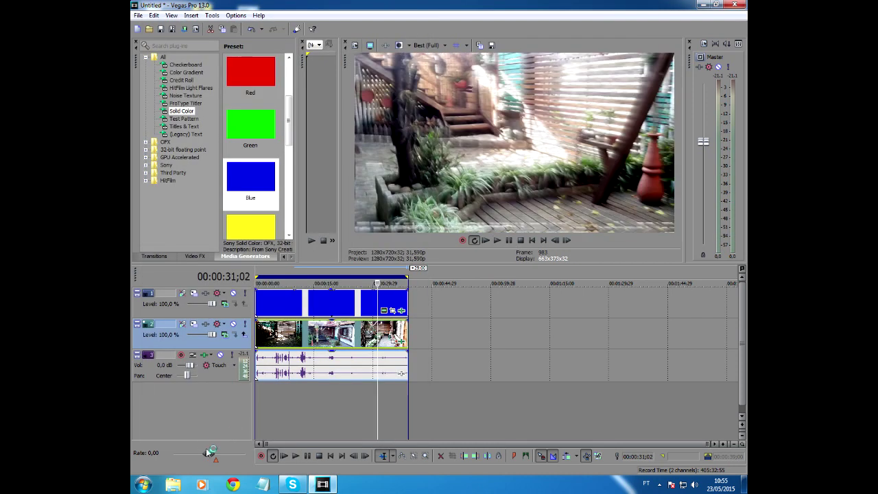
left_click_drag(209, 452, 210, 456)
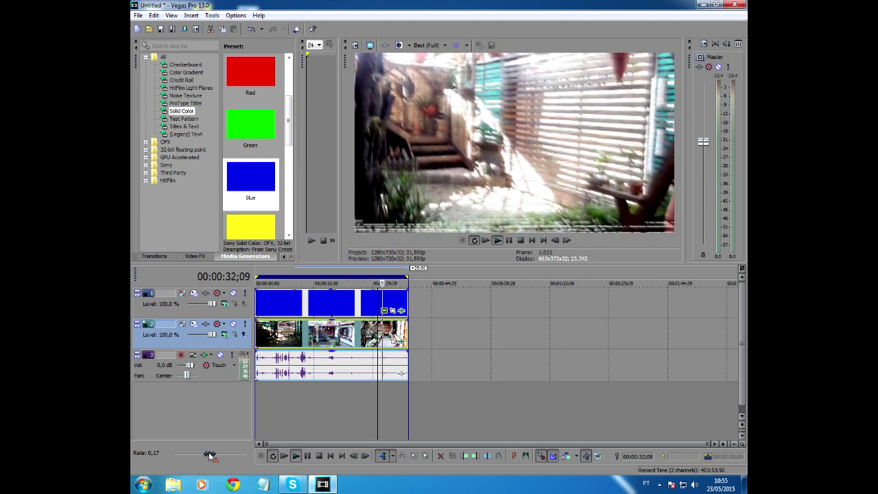
left_click_drag(210, 456, 210, 456)
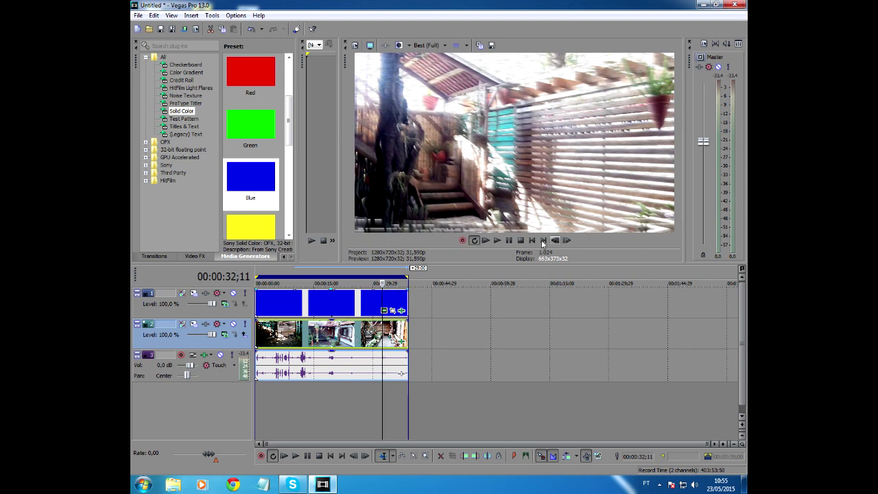
left_click(401, 338)
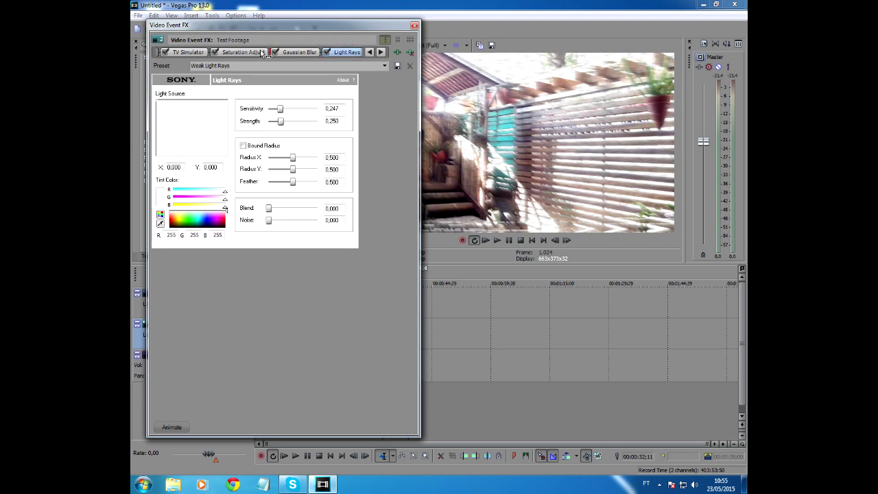
Step: Move Light Rays right after Pan/Crop, ahead of Mirror, preview, and close the FX window
left_click_drag(136, 49, 302, 52)
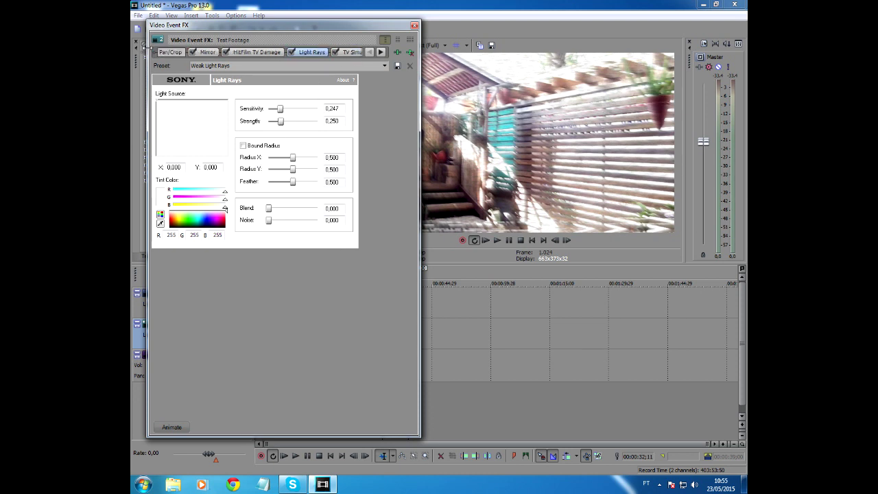
left_click_drag(220, 57, 196, 56)
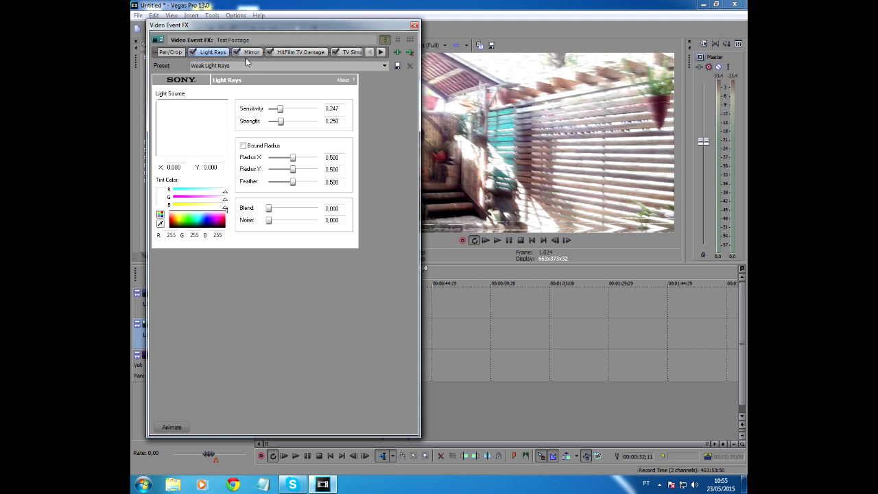
left_click(482, 241)
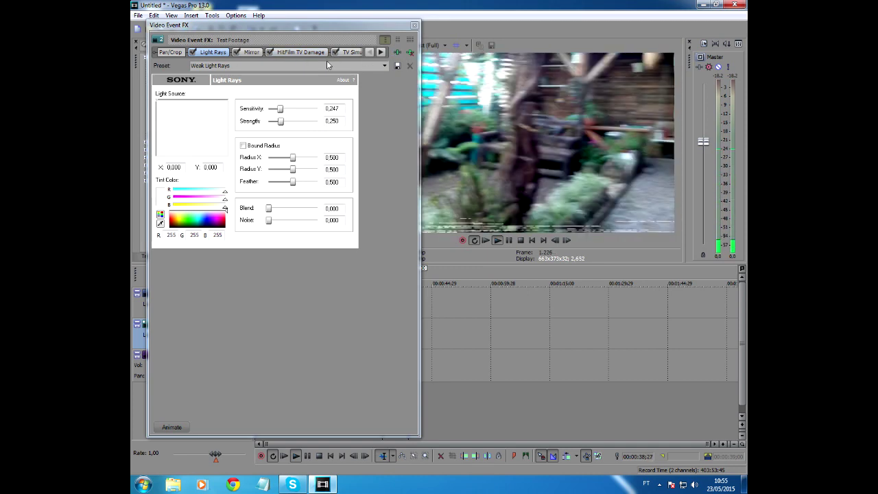
left_click(413, 25)
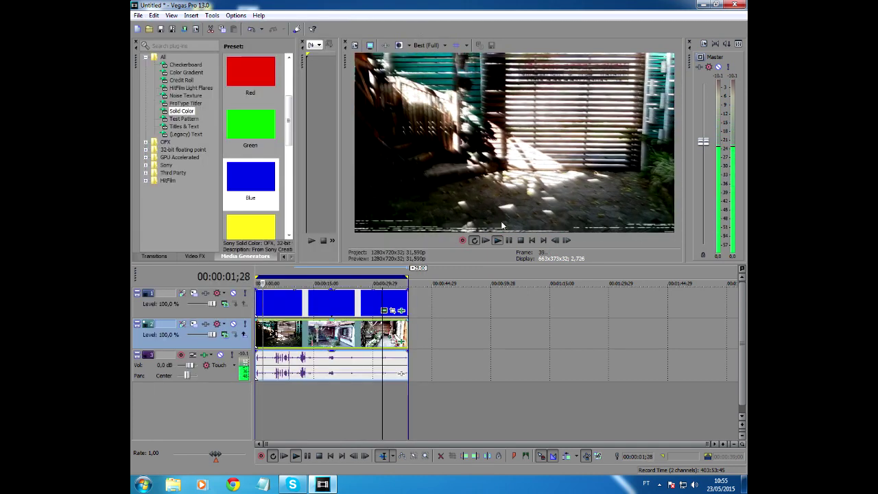
Step: Play the footage from around 20 seconds in to review the effects
left_click(336, 308)
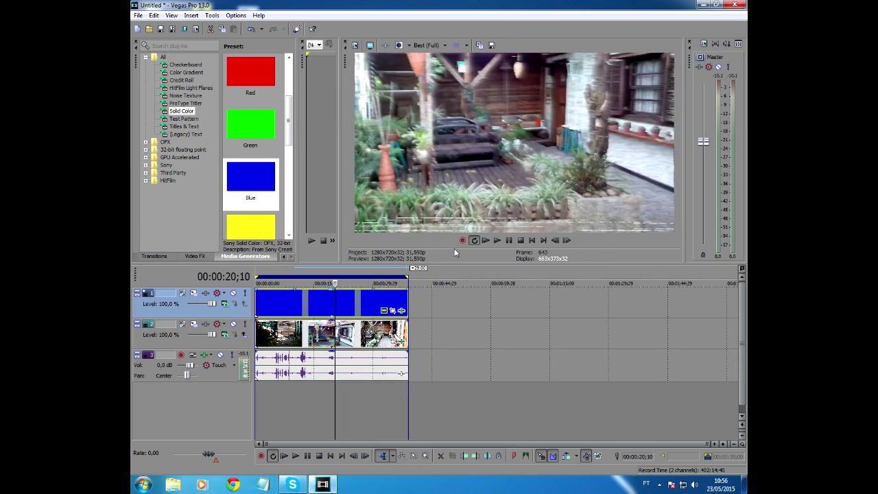
left_click(498, 238)
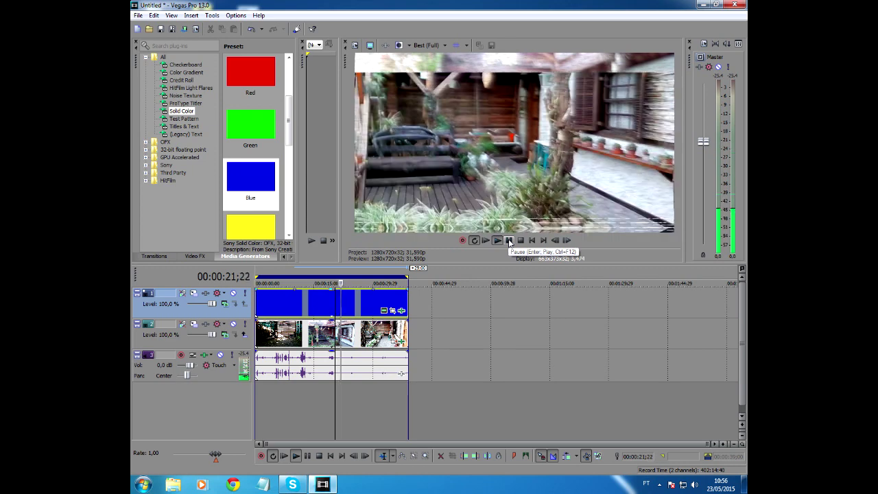
left_click(508, 240)
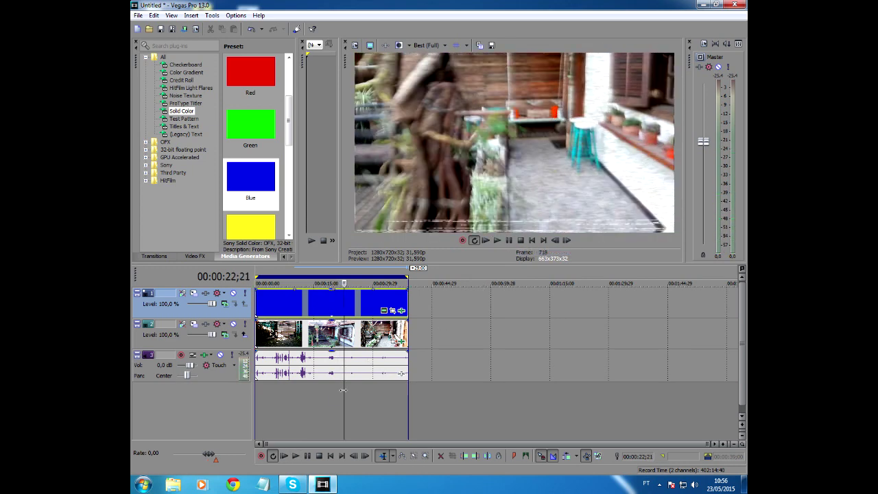
Step: Clear the timeline selection and open the Videos library in Windows Explorer
double_click(324, 406)
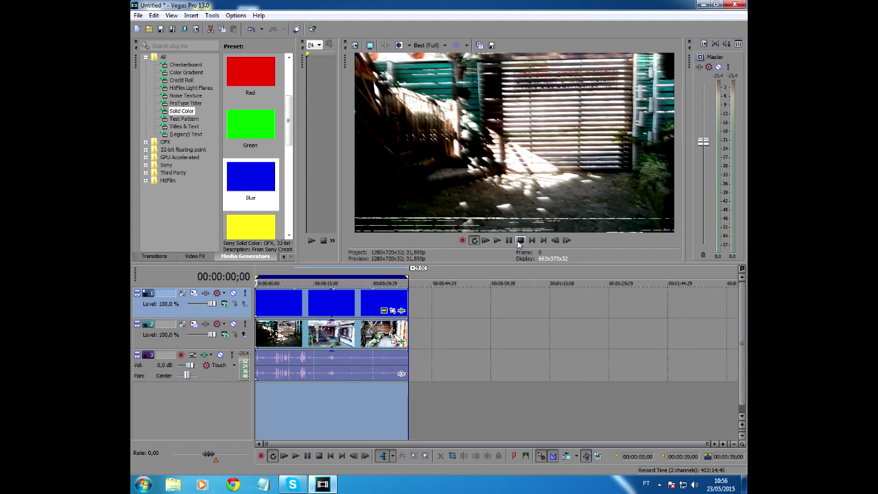
left_click(262, 307)
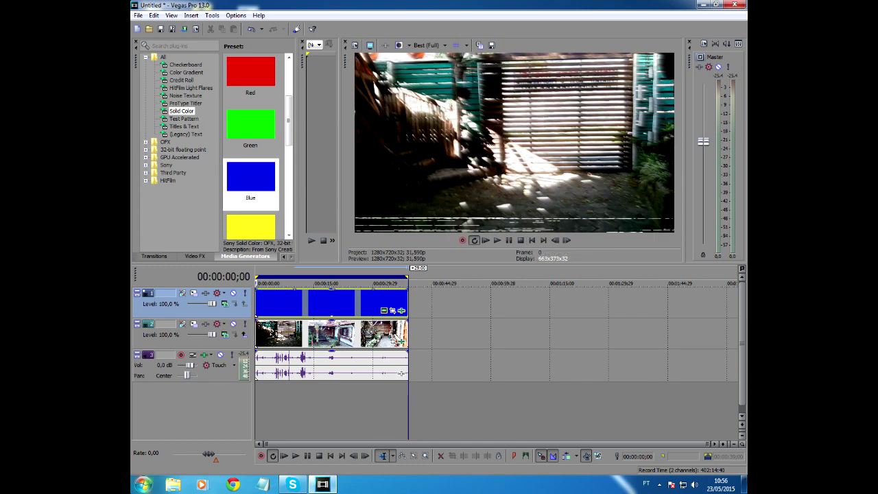
left_click(143, 484)
left_click(304, 345)
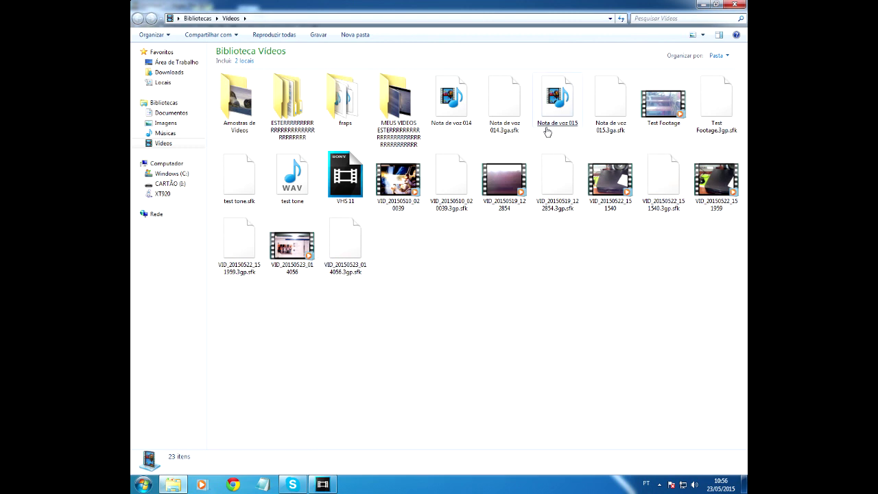
Step: Play the VHS Start clip from Documentos in Media Player, then return to Vegas Pro
left_click(158, 113)
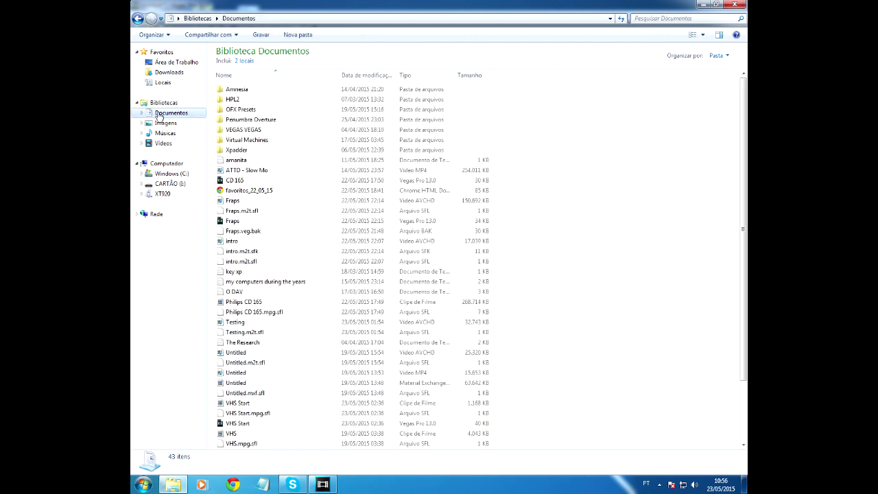
left_click(275, 189)
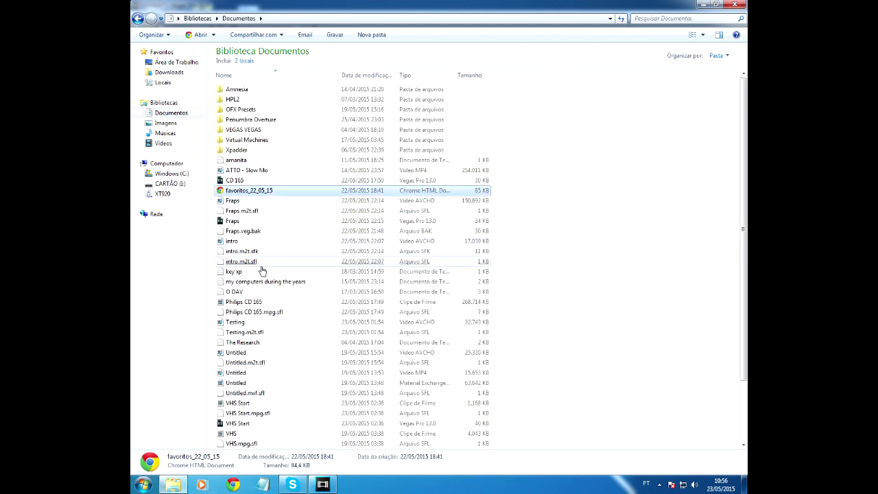
double_click(264, 402)
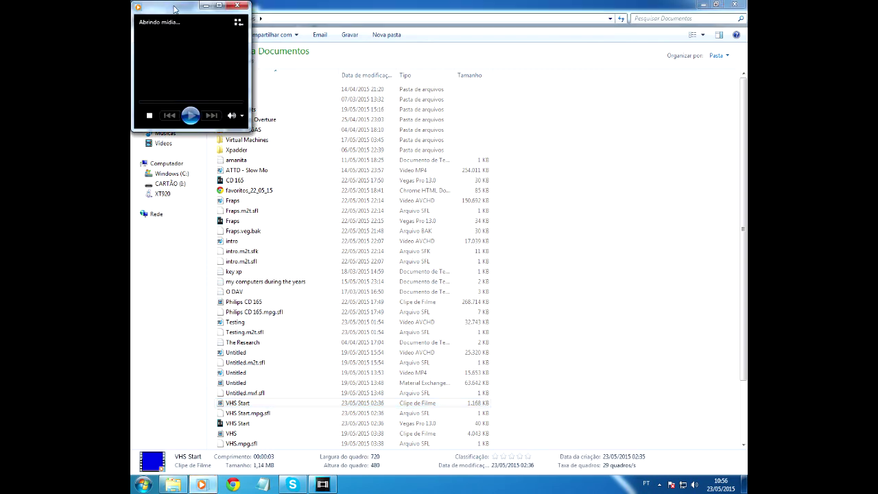
left_click_drag(182, 15, 338, 114)
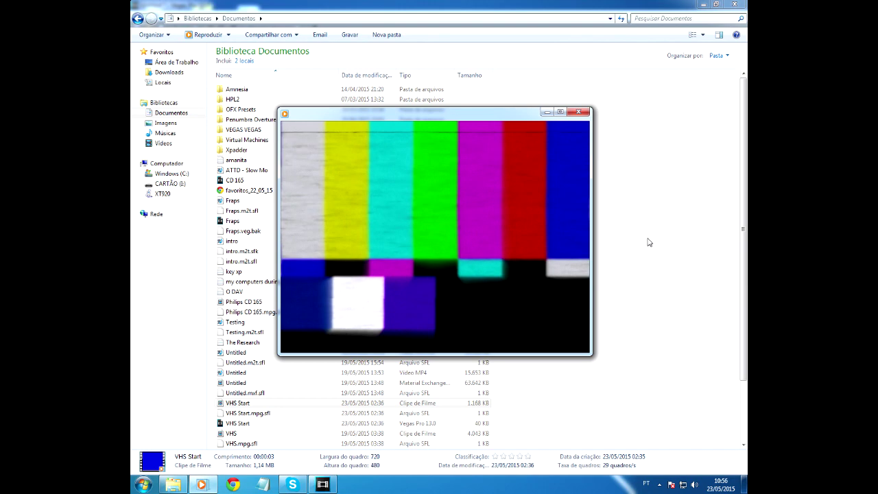
left_click(578, 111)
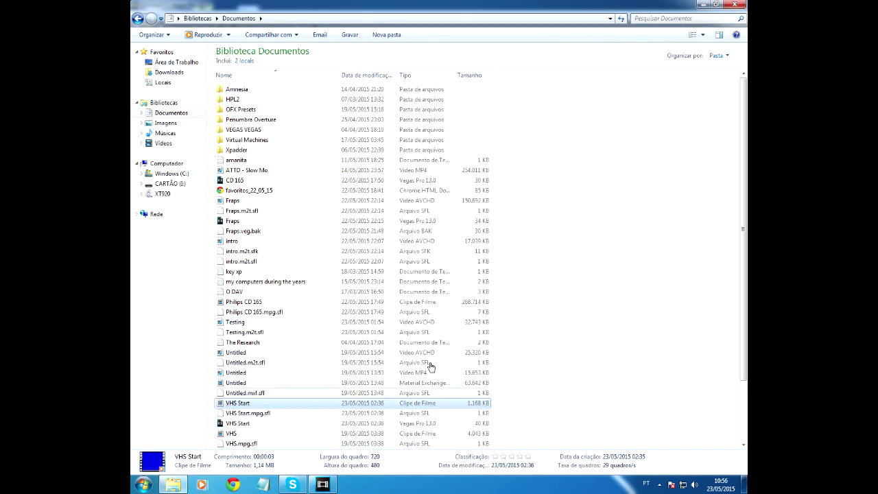
key("alt+Tab")
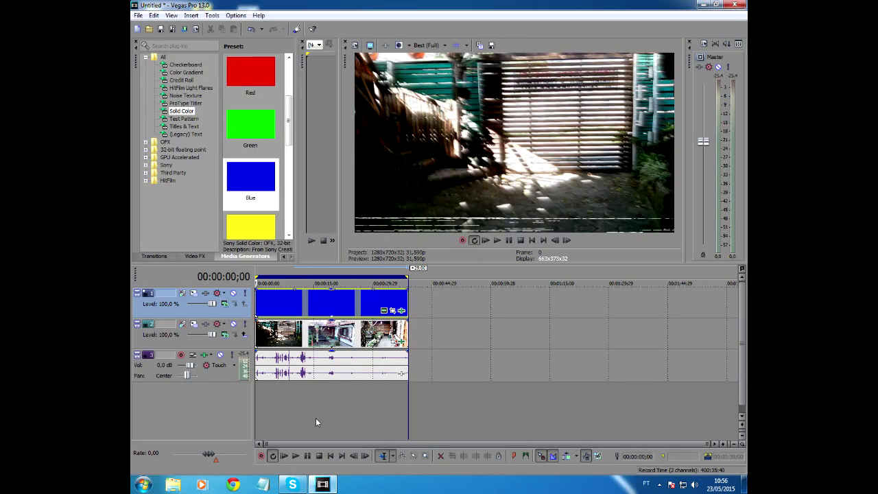
Step: Select all timeline events and shift them later to free the start
left_click(316, 422)
key("ctrl+a")
left_click_drag(294, 308, 393, 307)
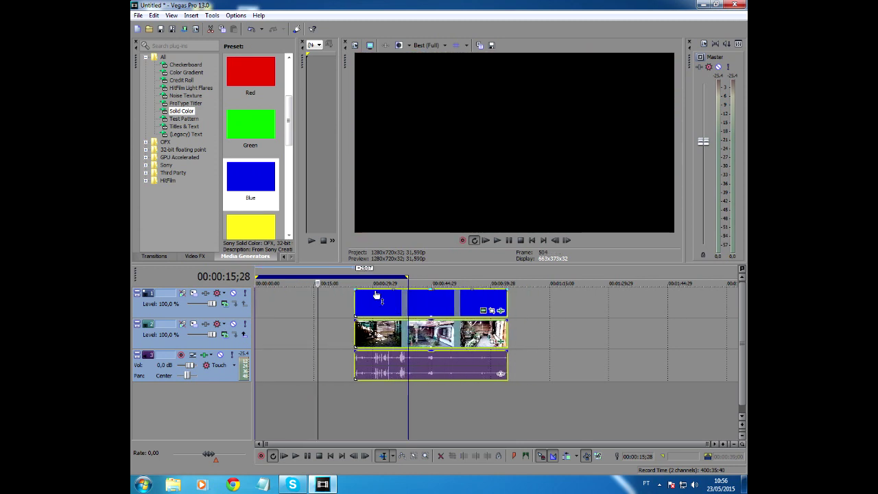
Step: Import the VHS Start clip from the Documentos library onto the timeline
left_click(149, 30)
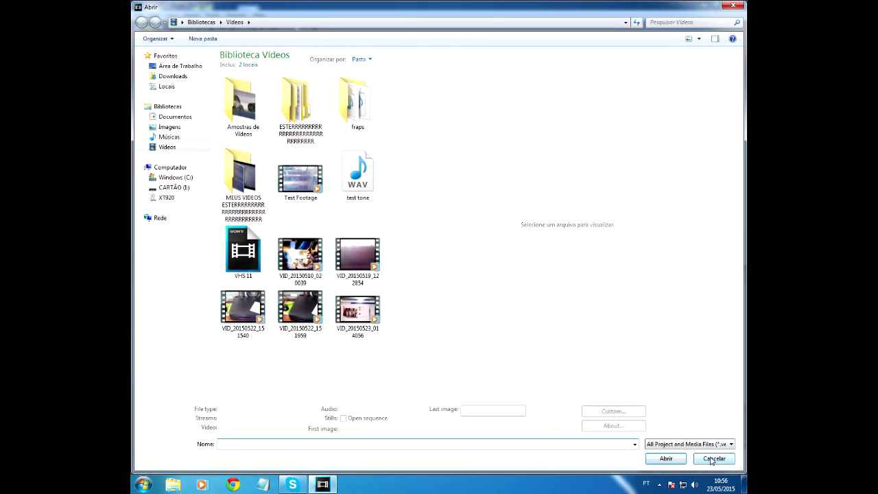
left_click(165, 117)
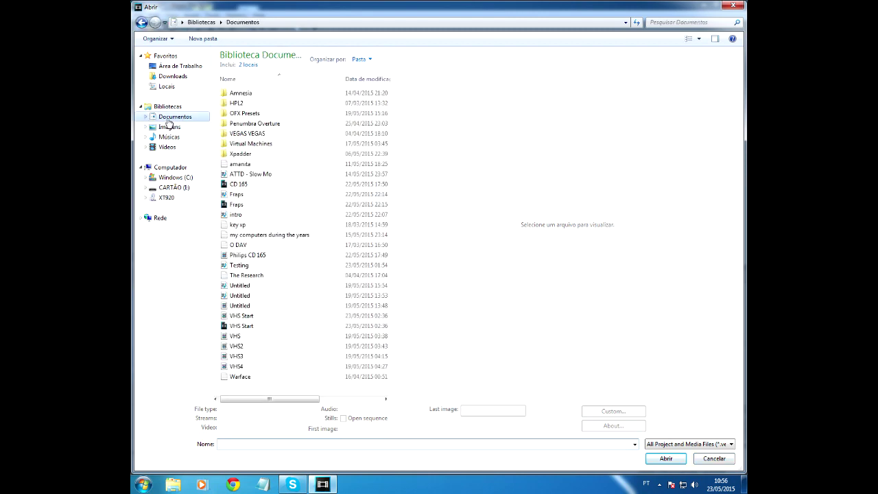
double_click(286, 315)
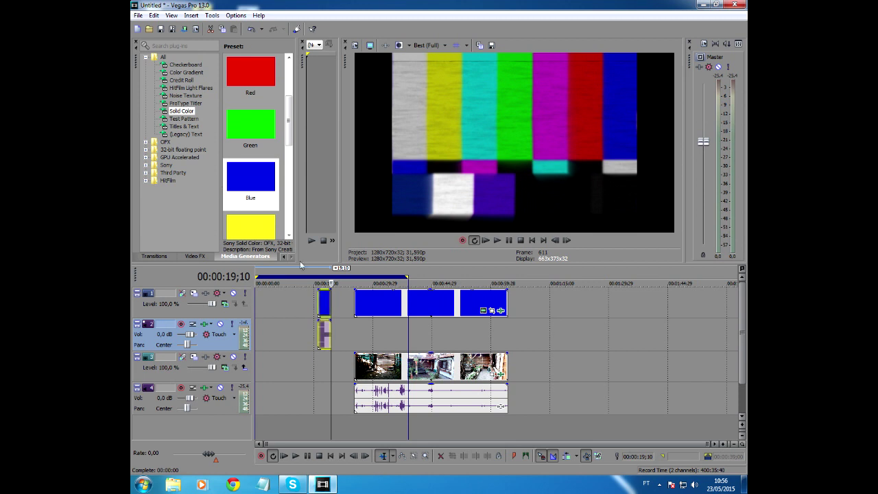
Step: Move VHS Start to 0 and line the footage, audio and blue overlay clips up after it
left_click_drag(325, 300, 258, 308)
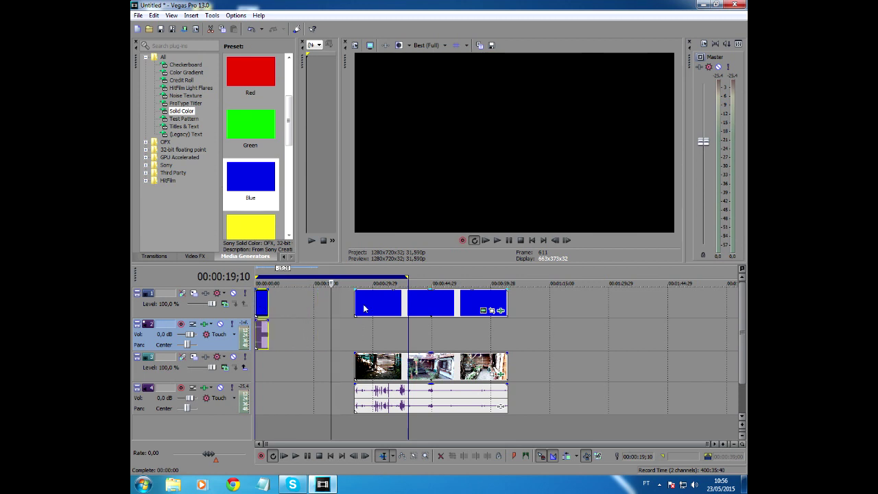
left_click_drag(411, 367, 312, 367)
left_click_drag(387, 303, 307, 302)
left_click_drag(304, 367, 325, 353)
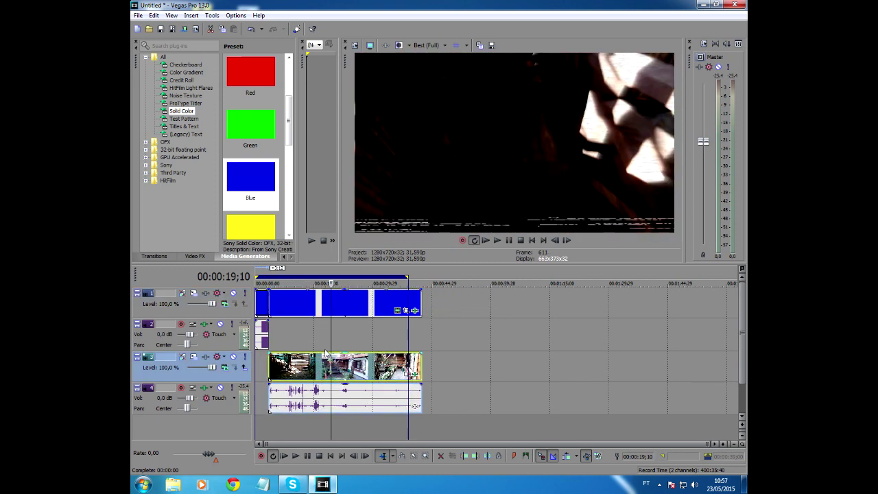
Step: Play back the new opening to check it, then park the playhead about 3 seconds in
left_click(486, 240)
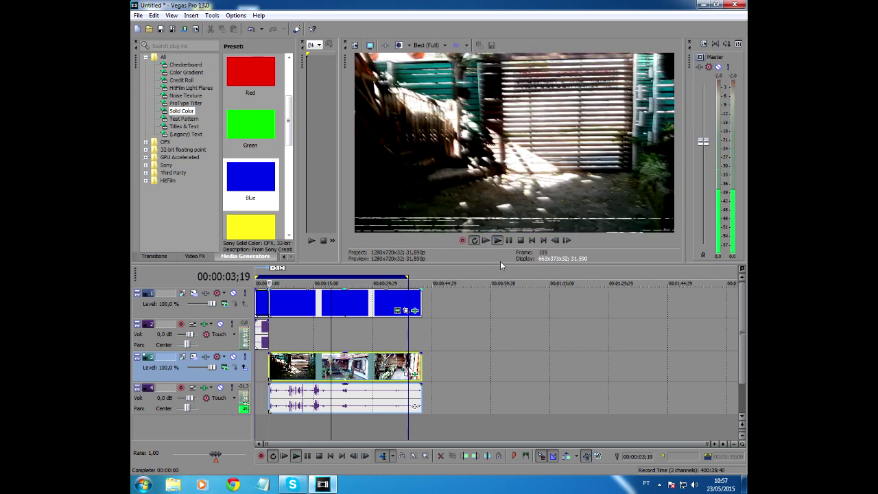
left_click(509, 240)
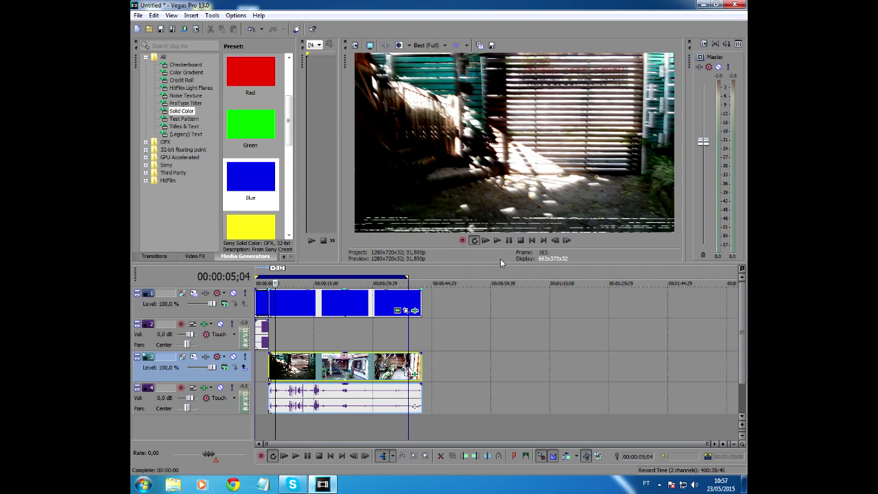
left_click(270, 295)
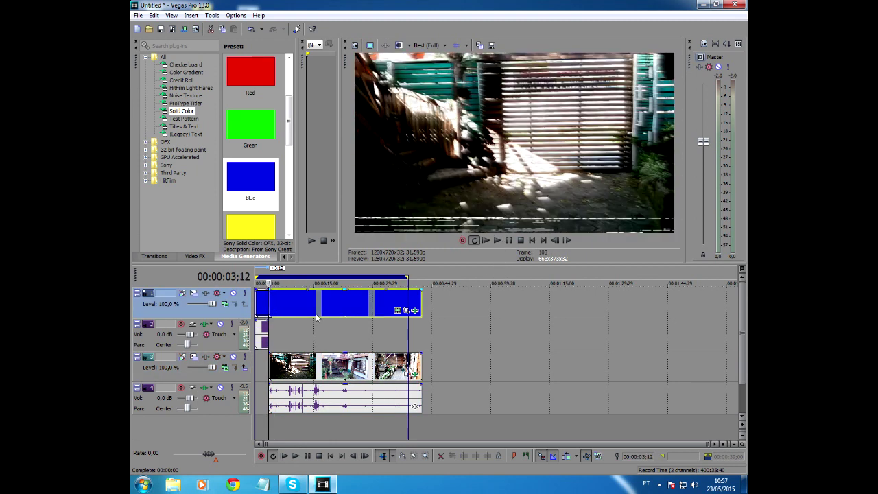